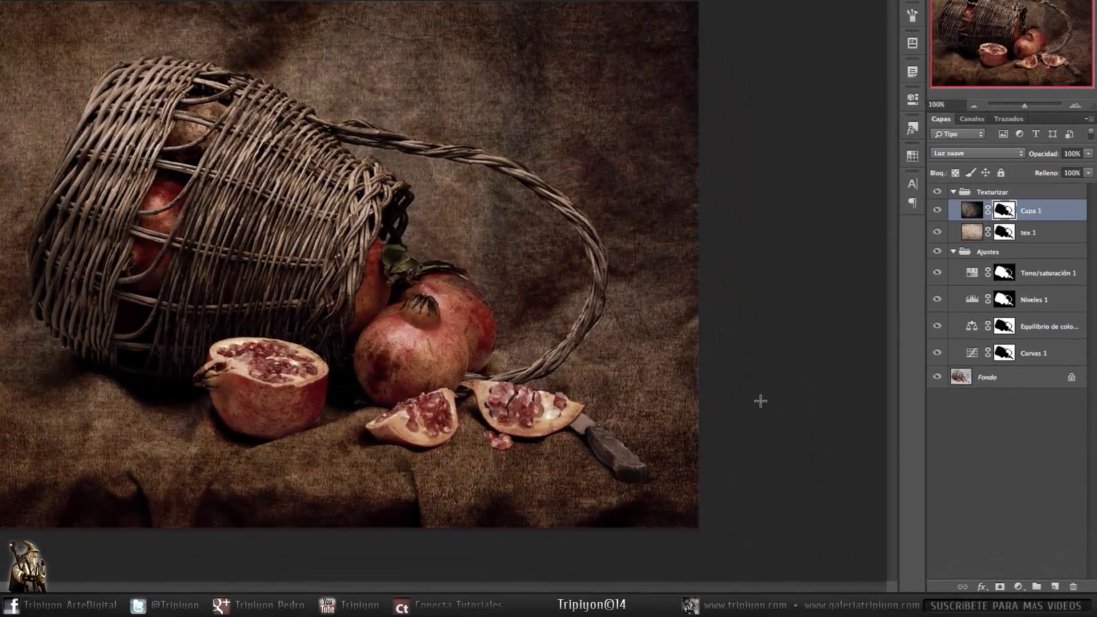
# Create a new layer group above the Texturizar group and name it Luces
pyautogui.click(1009, 192)
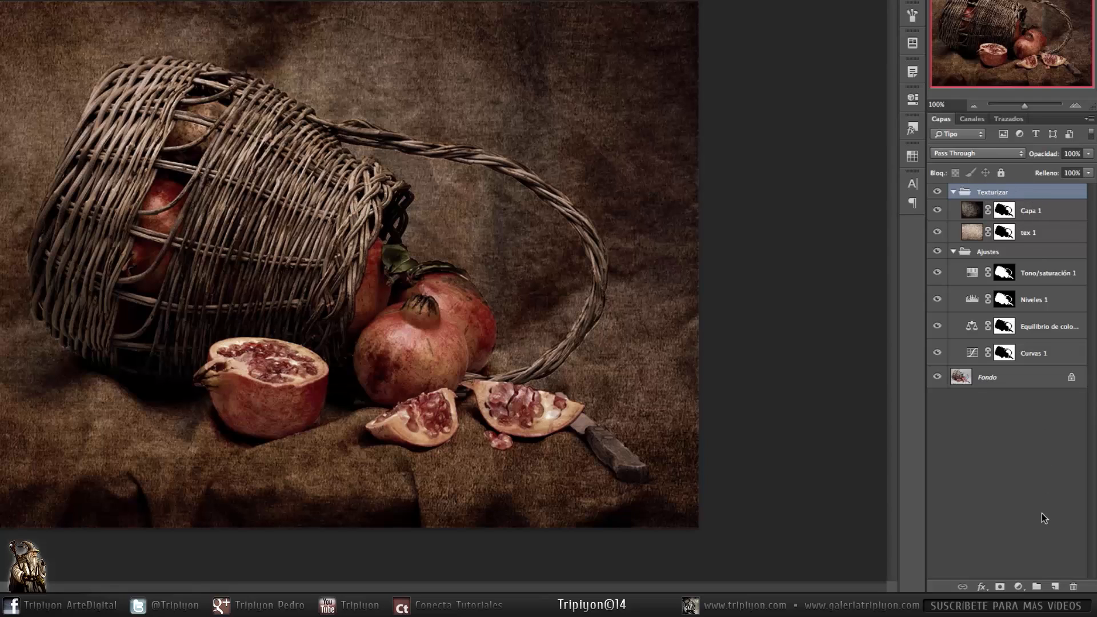
pyautogui.moveTo(1037, 582); pyautogui.dragTo(1037, 585)
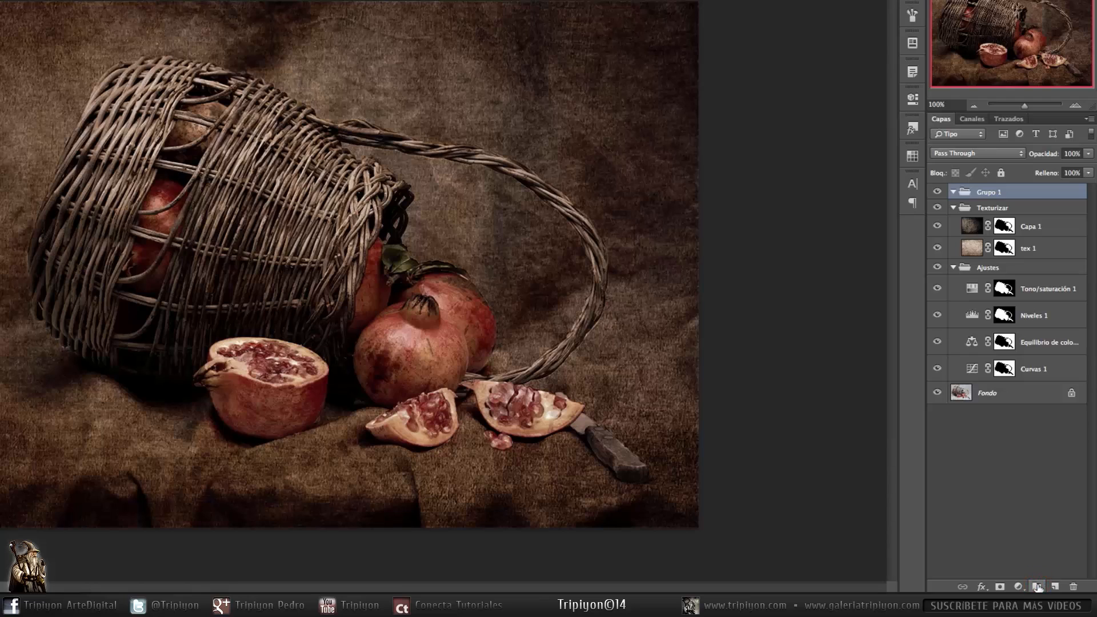
pyautogui.doubleClick(988, 192)
pyautogui.write('Luces')
pyautogui.press('Return')
# Add a layer named foco1 inside the Luces group and set its blend mode to Sobreexponer color
pyautogui.click(1056, 585)
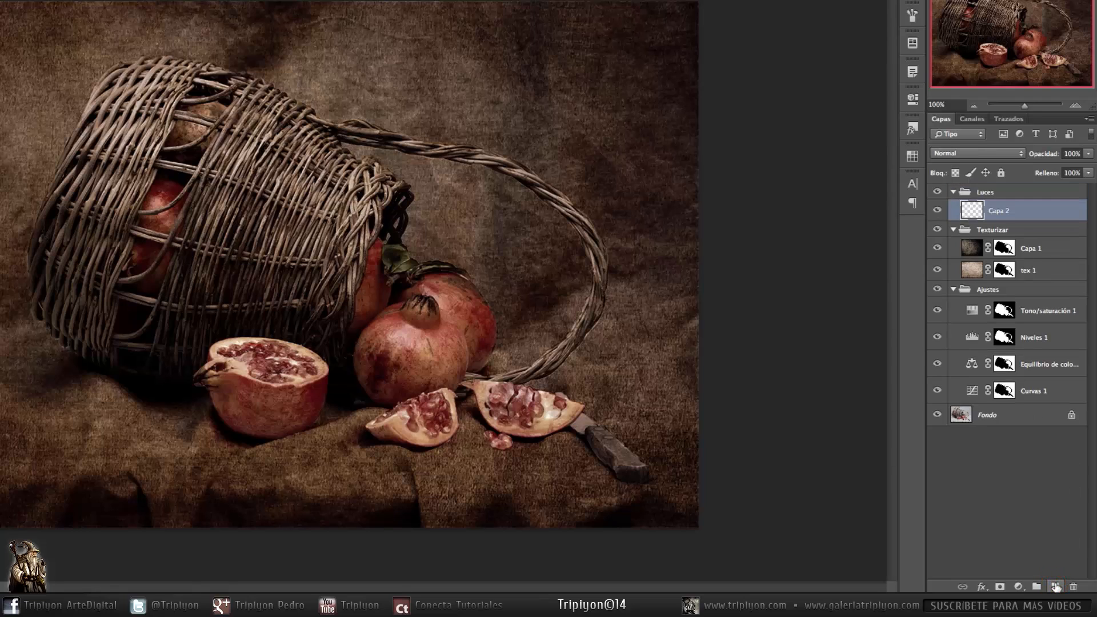
pyautogui.doubleClick(997, 212)
pyautogui.write('foco1')
pyautogui.press('Return')
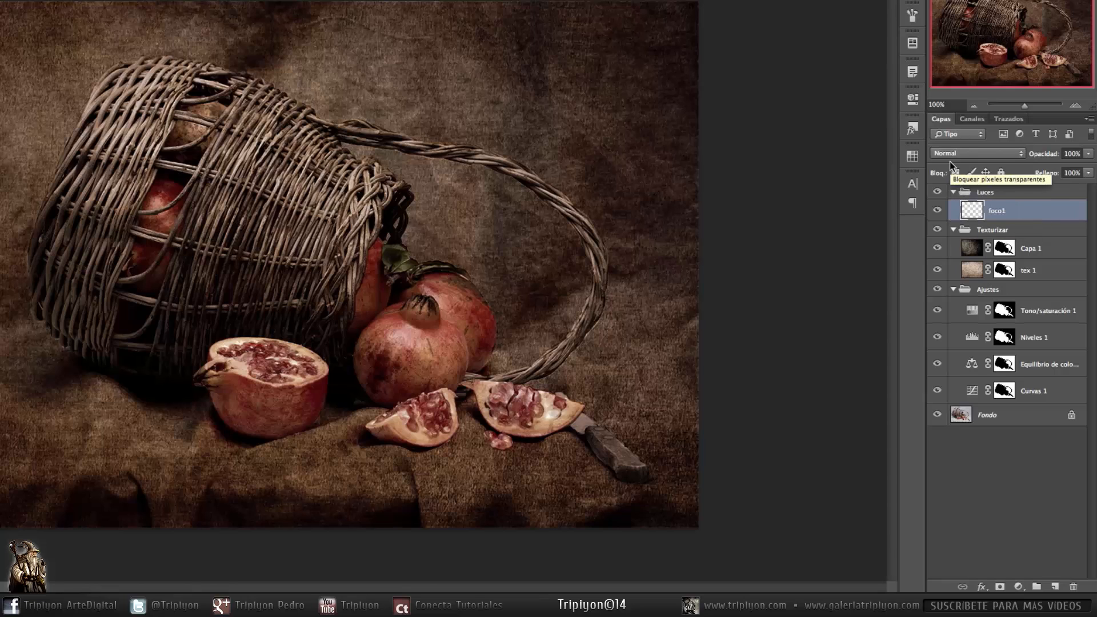
pyautogui.click(968, 152)
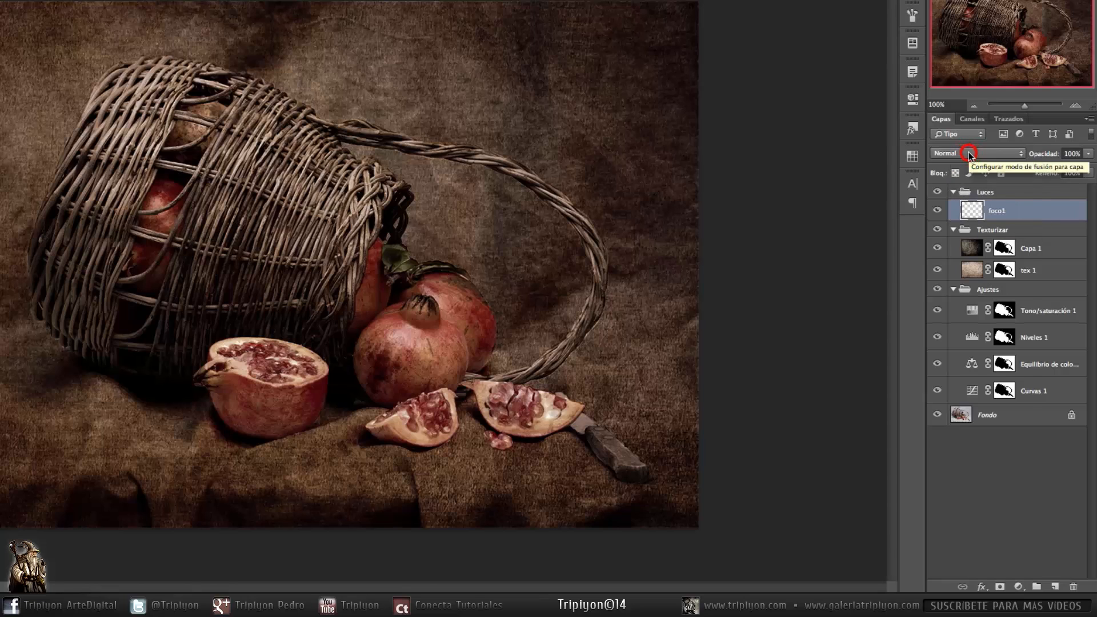
pyautogui.click(966, 250)
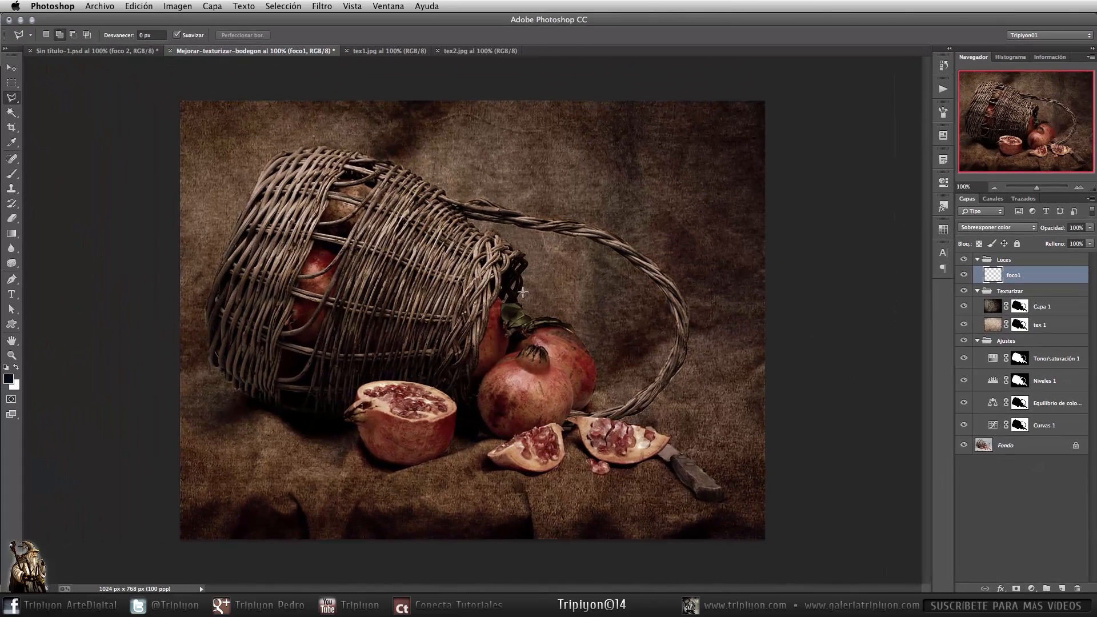
# Activate the Brush tool with white as the foreground colour and black as the background
pyautogui.press('b')
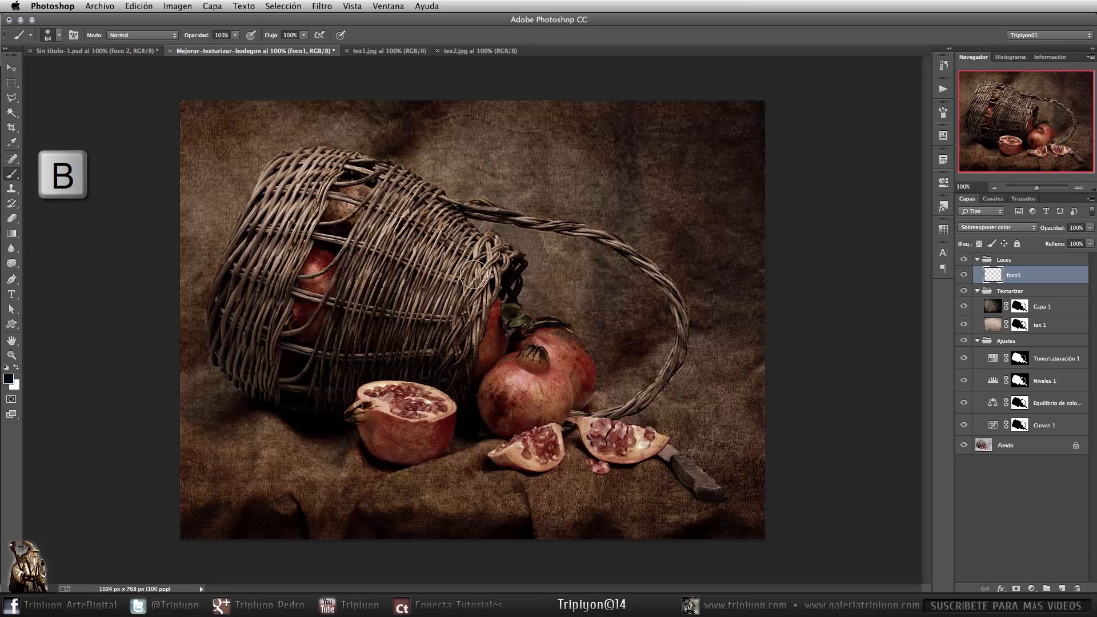
pyautogui.click(16, 367)
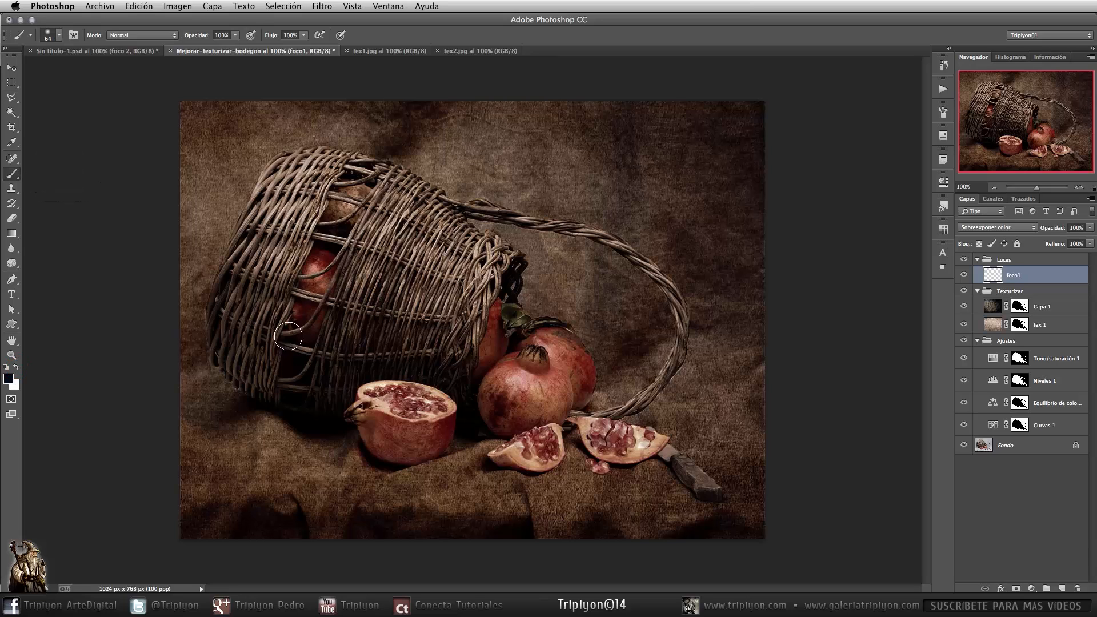
pyautogui.click(17, 368)
pyautogui.press('d')
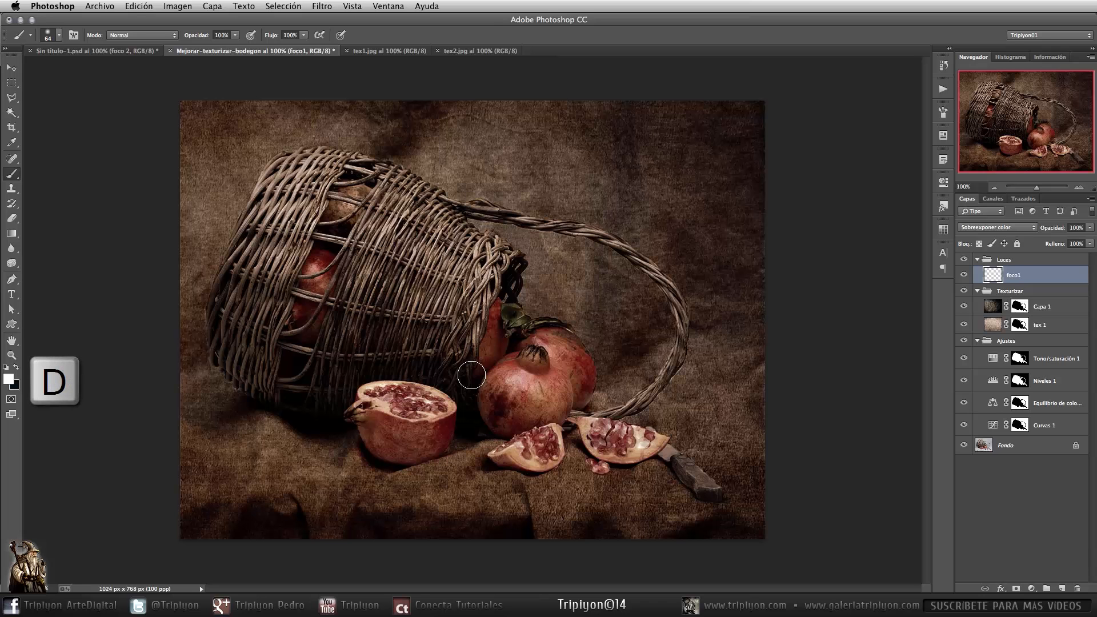
# Shape the brush tip into a flattened, diagonally tilted ellipse with 50% hardness and a size of 900 px
pyautogui.rightClick(474, 220)
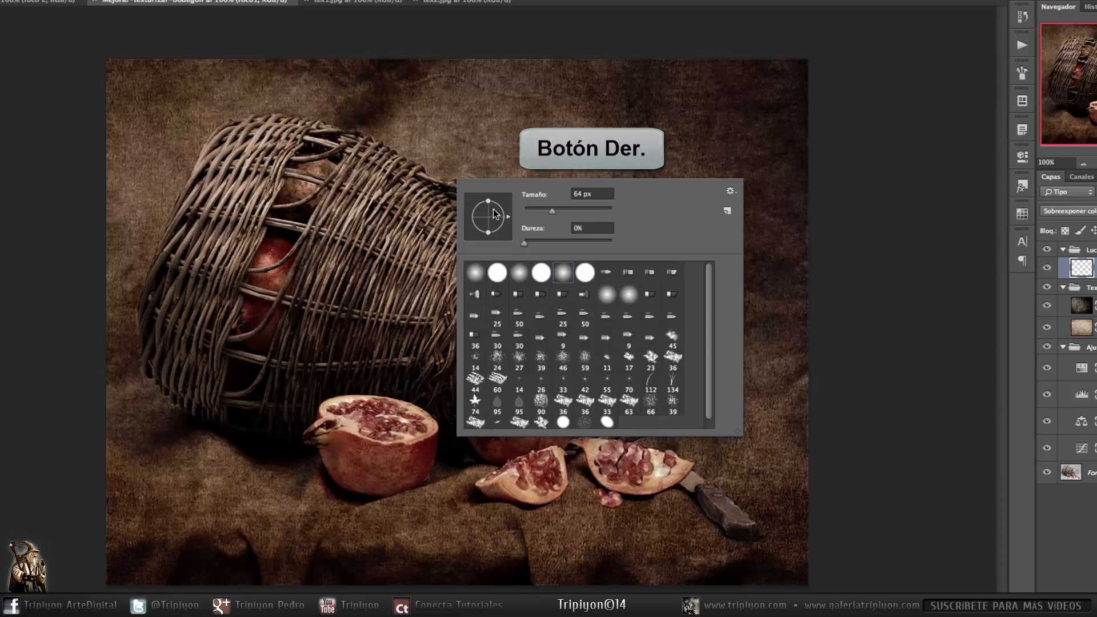
pyautogui.moveTo(490, 204); pyautogui.dragTo(490, 209)
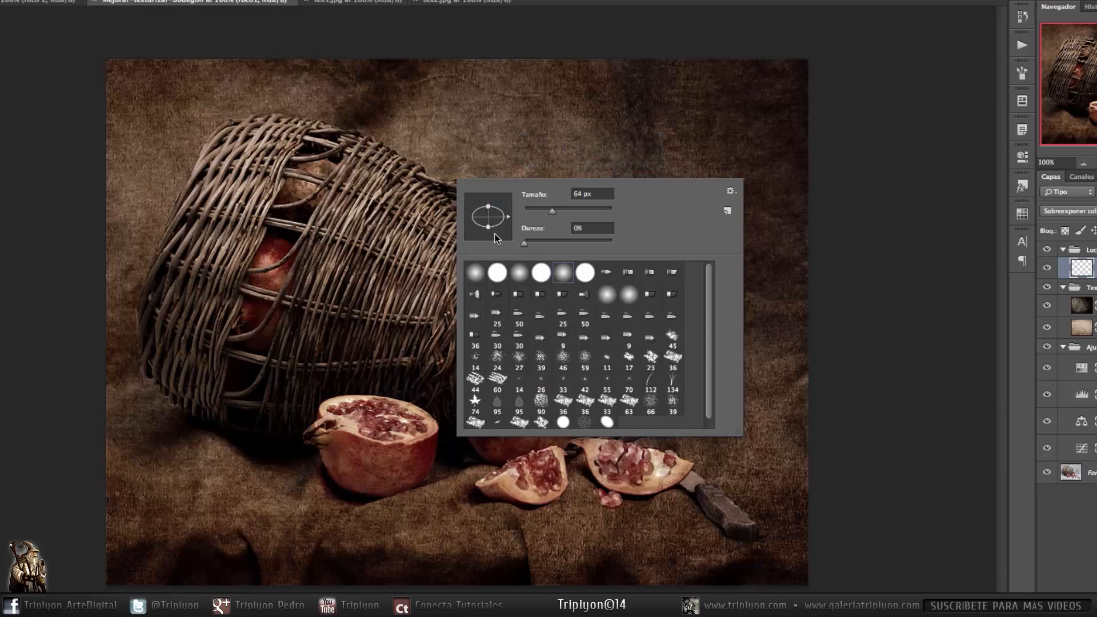
pyautogui.click(565, 241)
pyautogui.doubleClick(578, 194)
pyautogui.write('900')
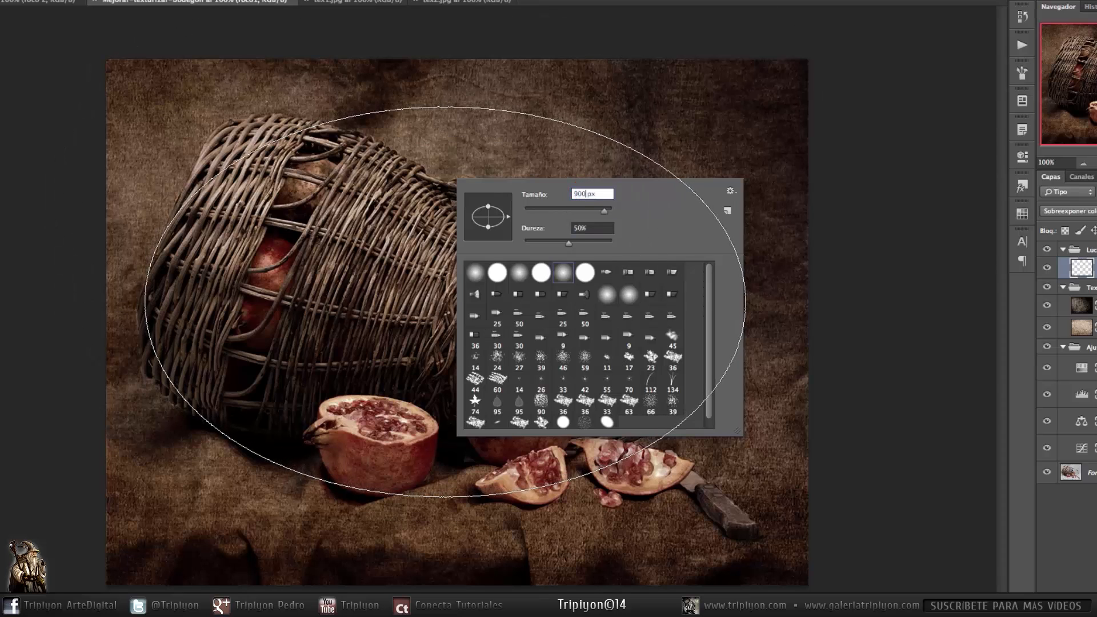
pyautogui.moveTo(505, 220); pyautogui.dragTo(509, 226)
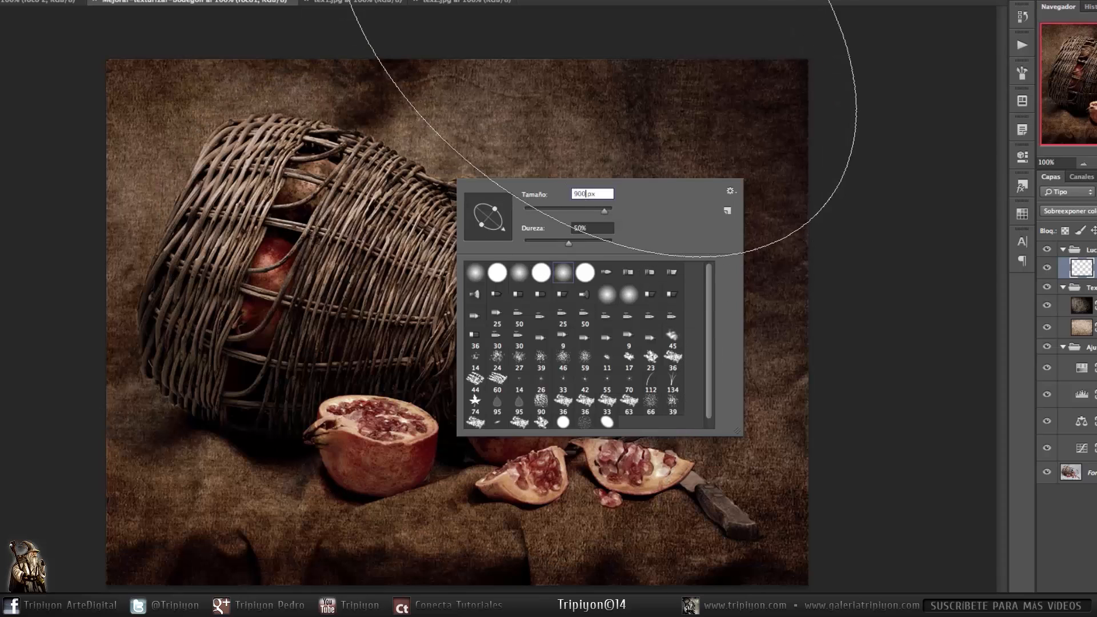
# Set the brush size to 850 px and stamp a single white spot over the centre of the still life on foco1
pyautogui.rightClick(465, 314)
pyautogui.click(592, 330)
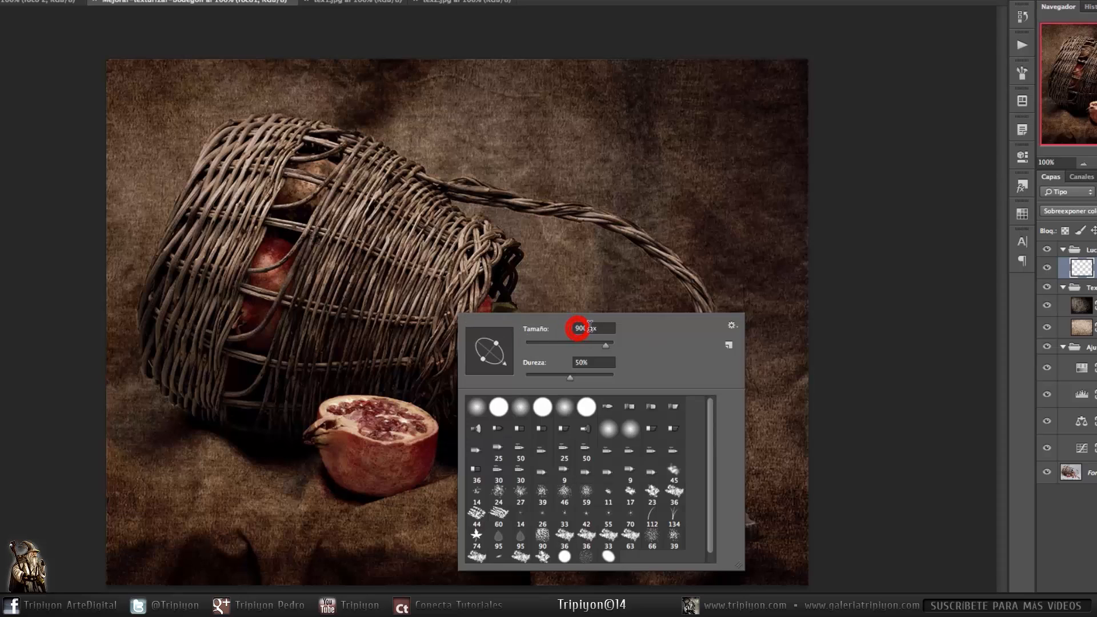
pyautogui.write('850')
pyautogui.press('Tab')
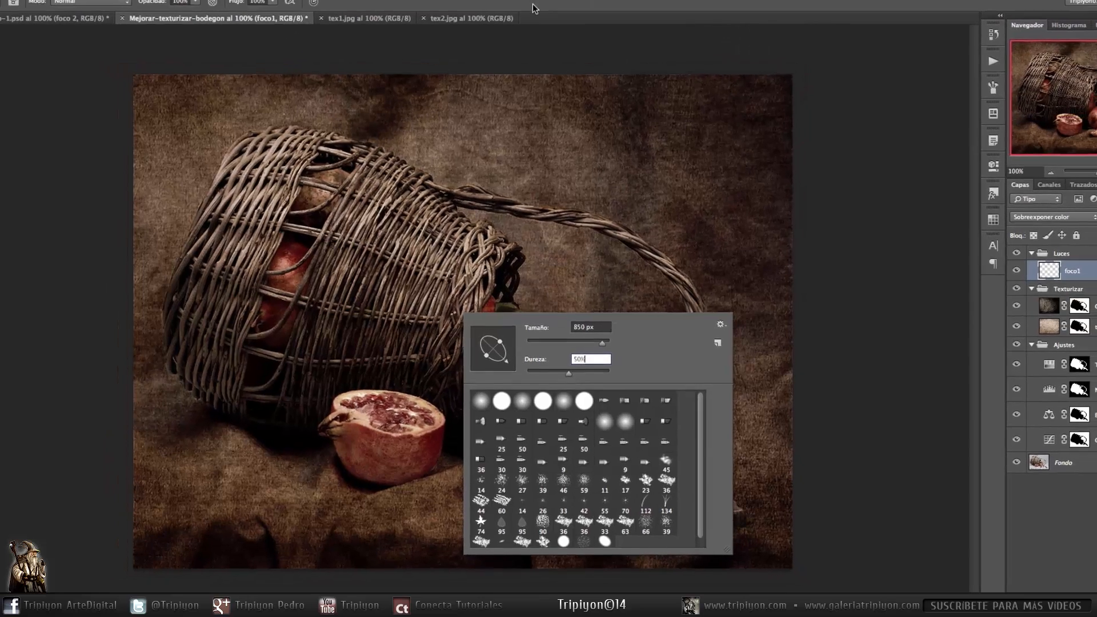
pyautogui.press('Return')
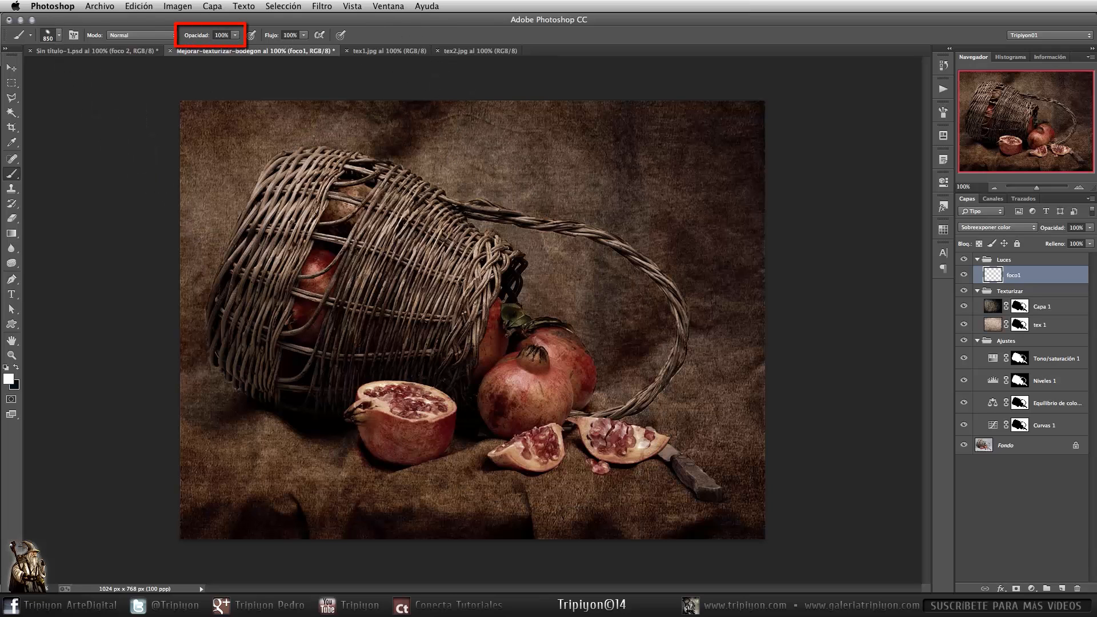
pyautogui.click(468, 308)
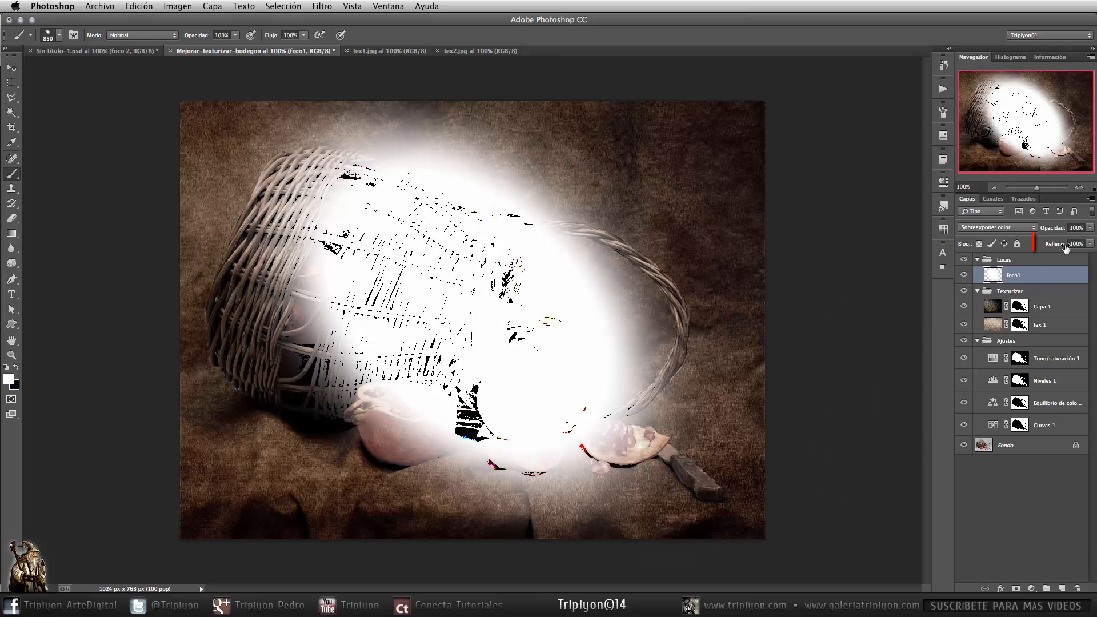
# Try a fill of 30% on the foco1 layer
pyautogui.click(1076, 243)
pyautogui.write('30')
pyautogui.press('Return')
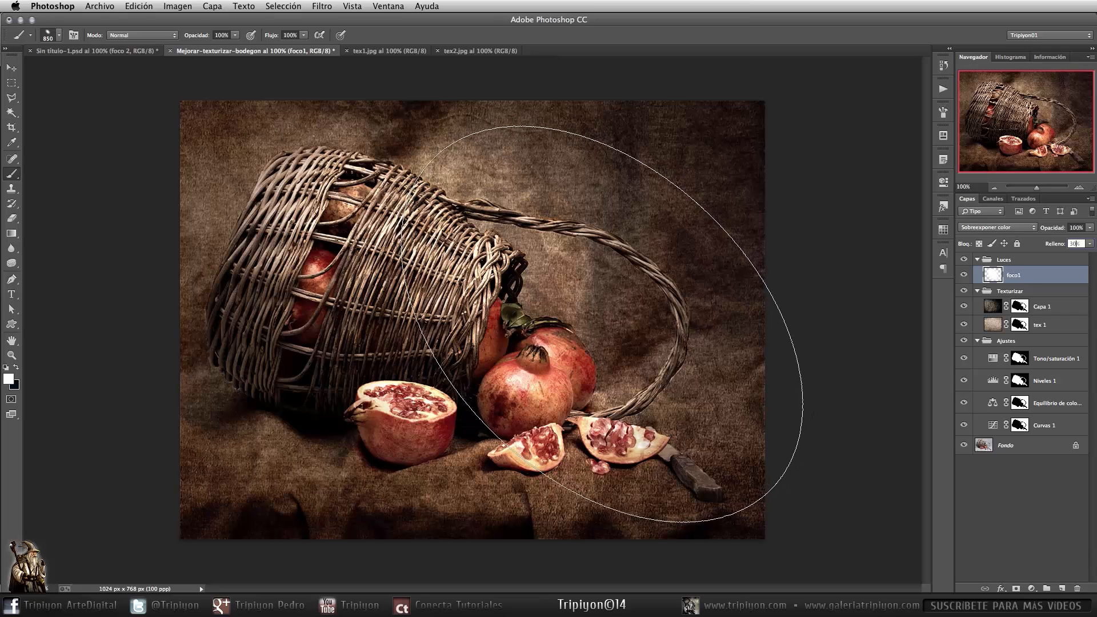
pyautogui.press('space')
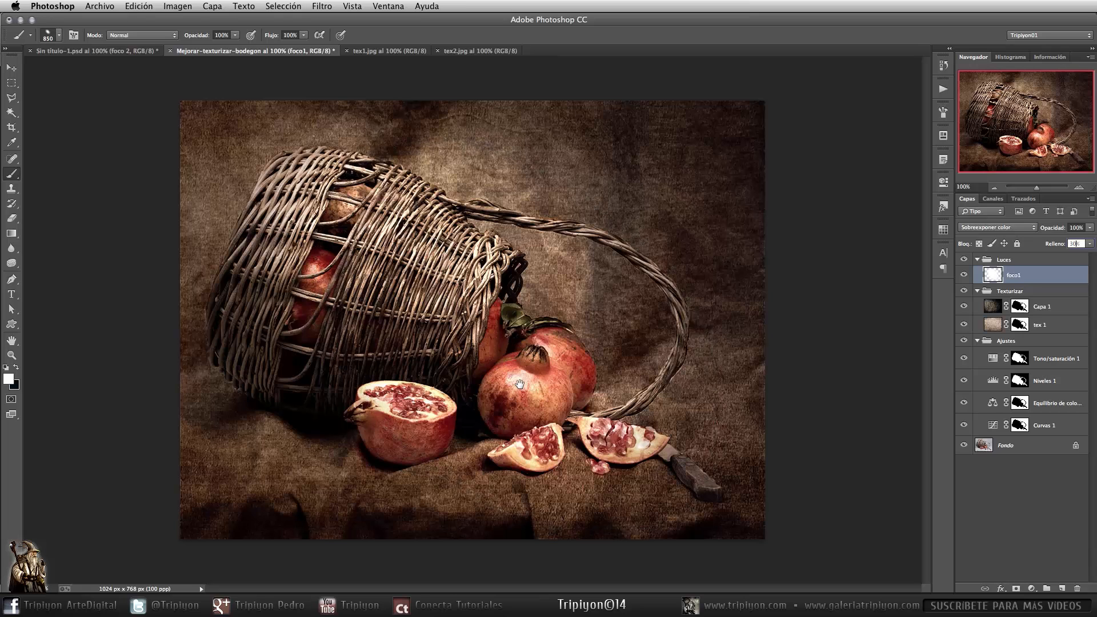
# Set the fill of the foco1 layer to 25%
pyautogui.click(1074, 243)
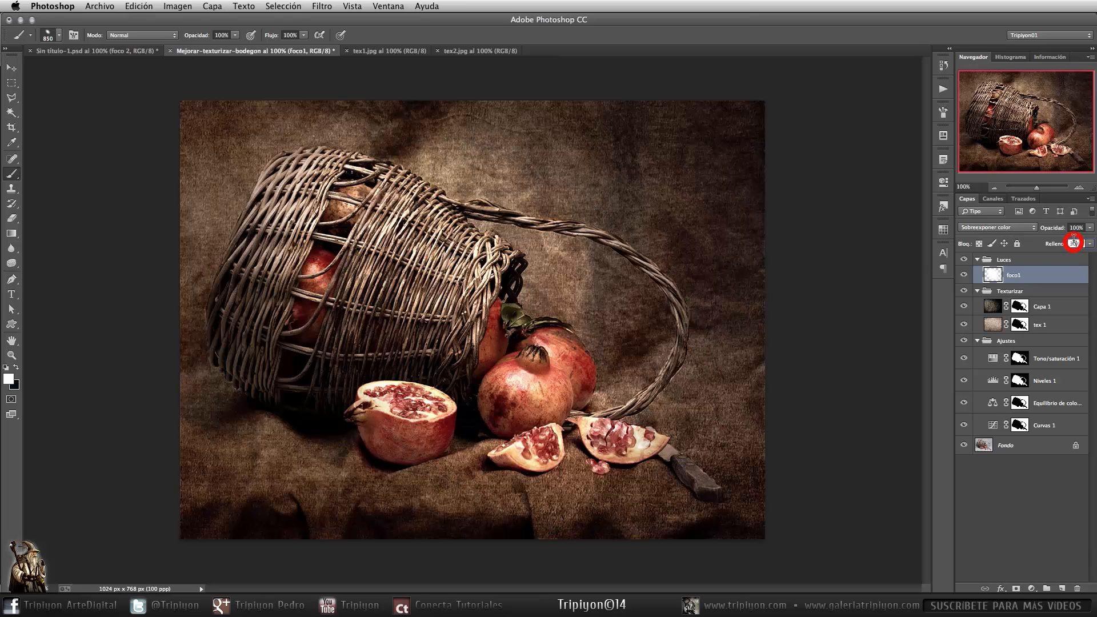
pyautogui.write('25')
pyautogui.press('Return')
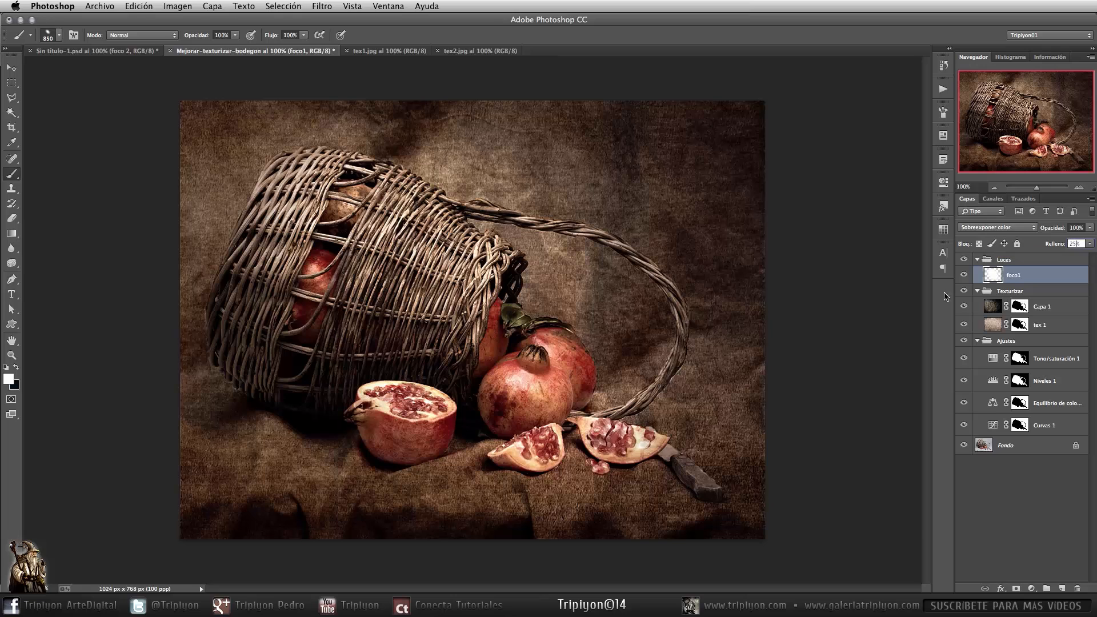
pyautogui.press('space')
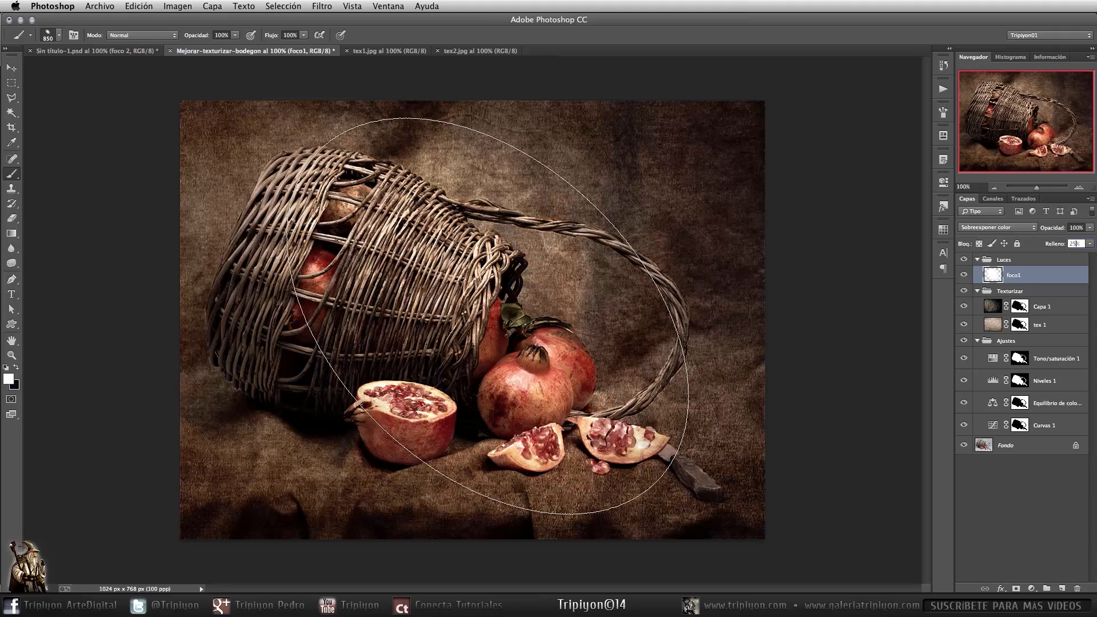
pyautogui.press('space')
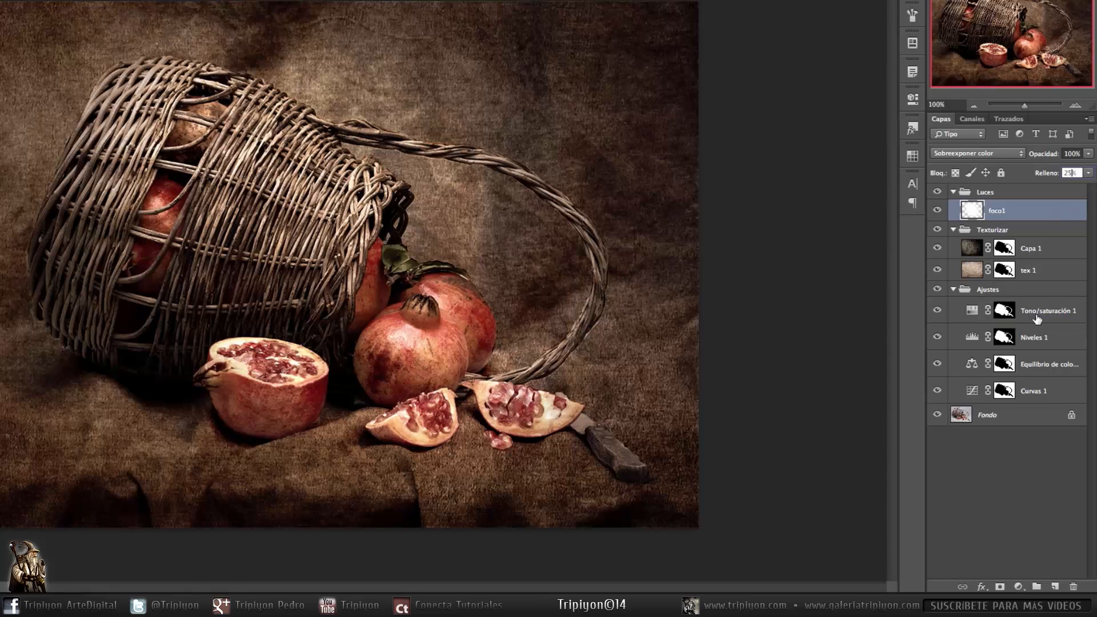
# Mask foco1 with a selection loaded from the Tono/saturación 1 mask, and compare the image with the mask off and on
pyautogui.keyDown('ctrl'); pyautogui.click(1003, 314); pyautogui.keyUp('ctrl')
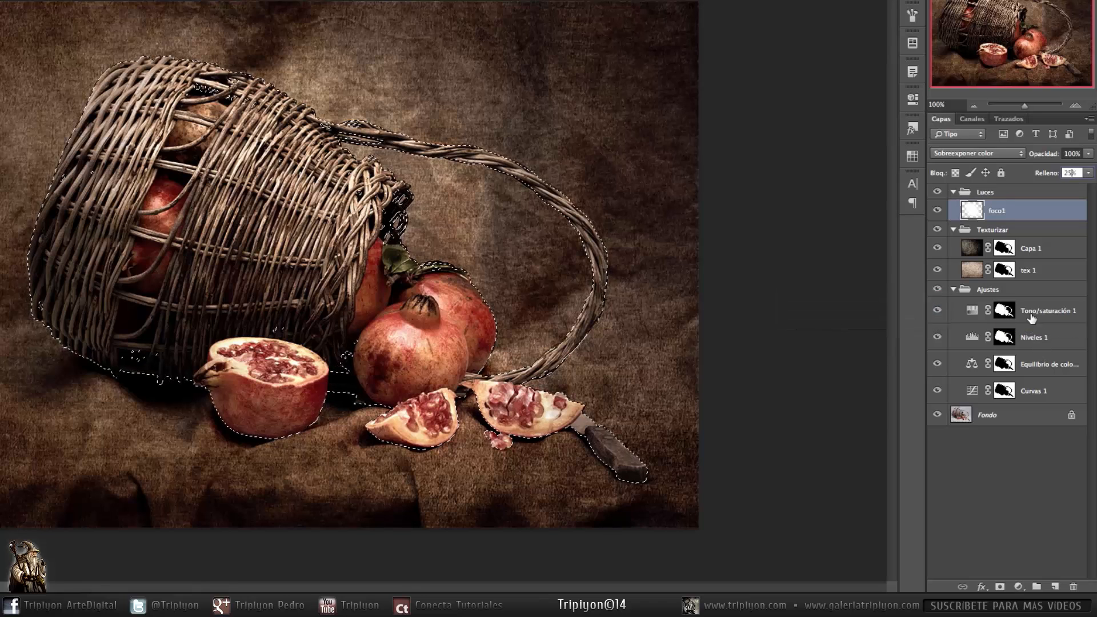
pyautogui.click(1001, 587)
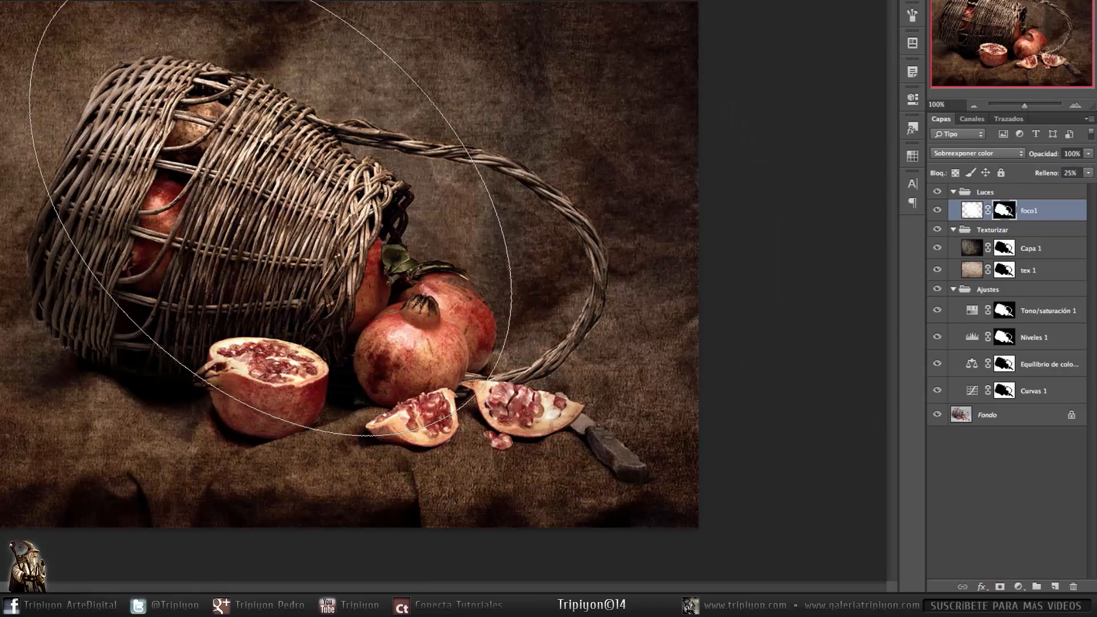
pyautogui.keyDown('shift'); pyautogui.click(1008, 211); pyautogui.keyUp('shift')
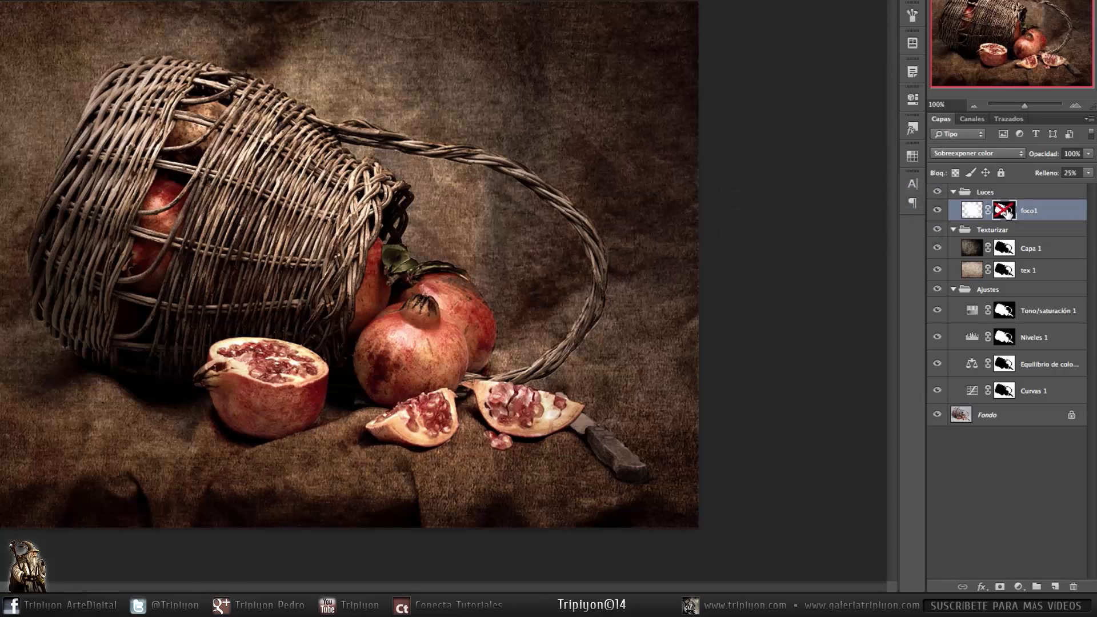
pyautogui.keyDown('shift'); pyautogui.click(1007, 212); pyautogui.keyUp('shift')
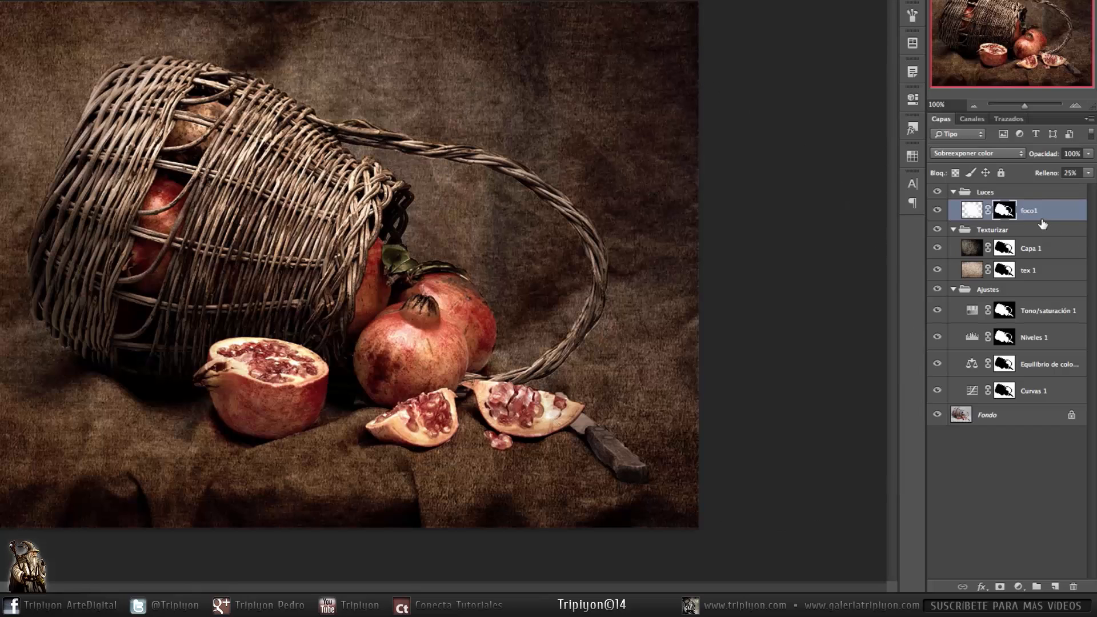
# Duplicate the foco1 layer and invert the copy's mask so its light affects only the background
pyautogui.hotkey('ctrl', 'j')
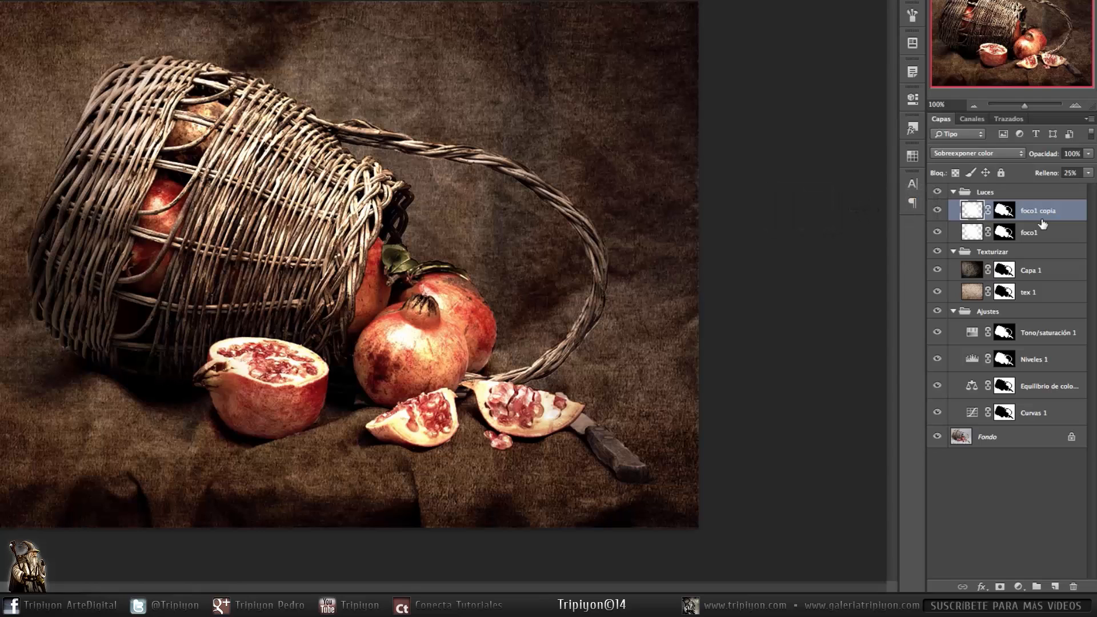
pyautogui.click(1005, 211)
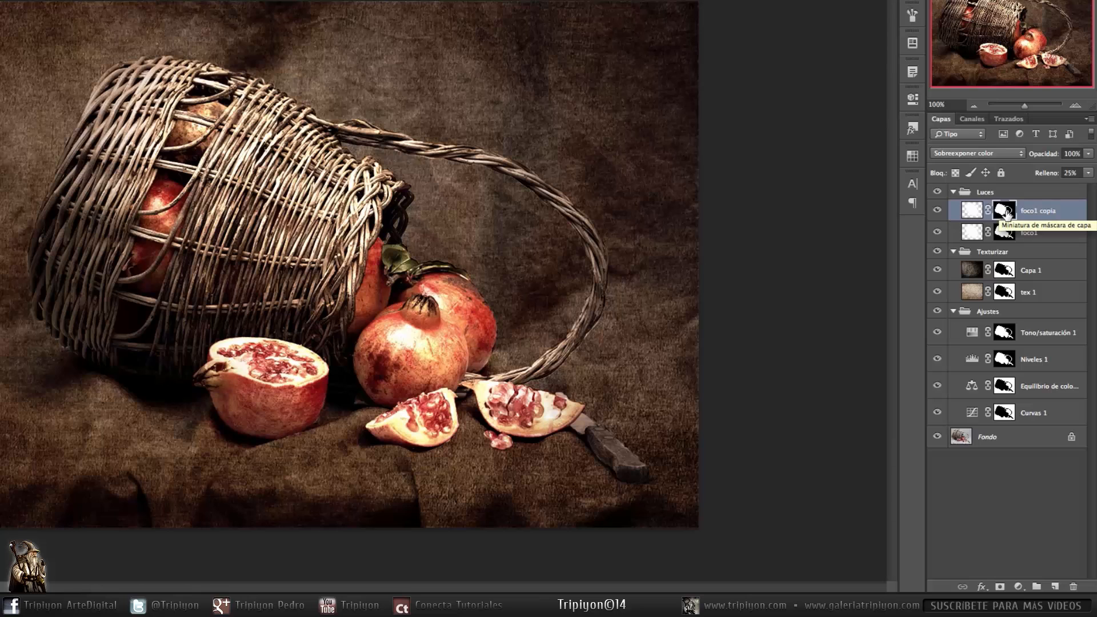
pyautogui.hotkey('ctrl', 'i')
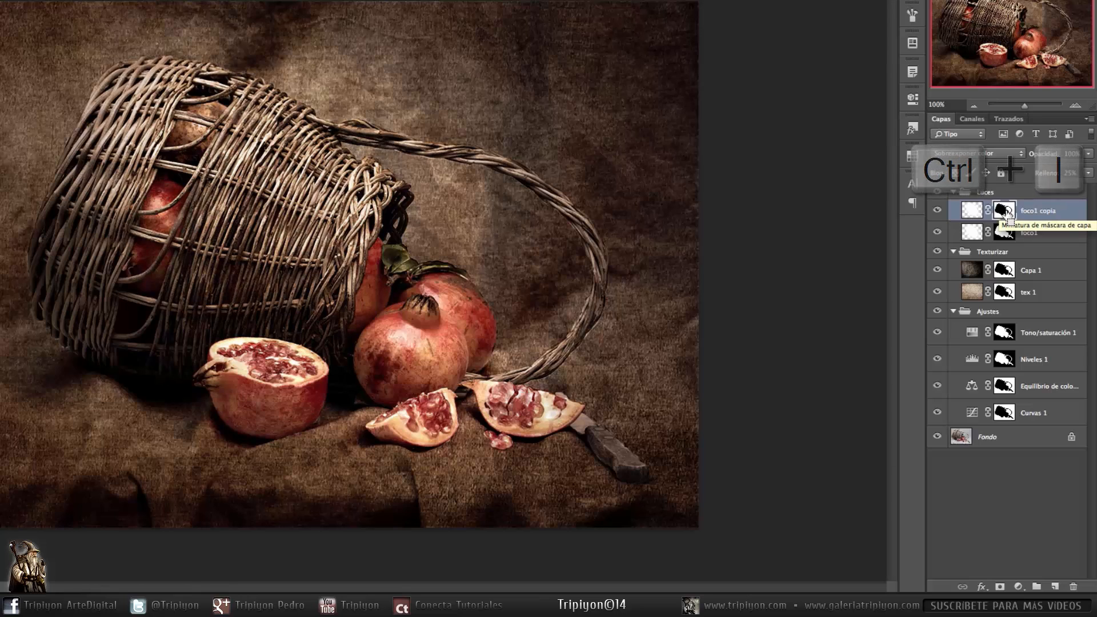
pyautogui.click(1006, 212)
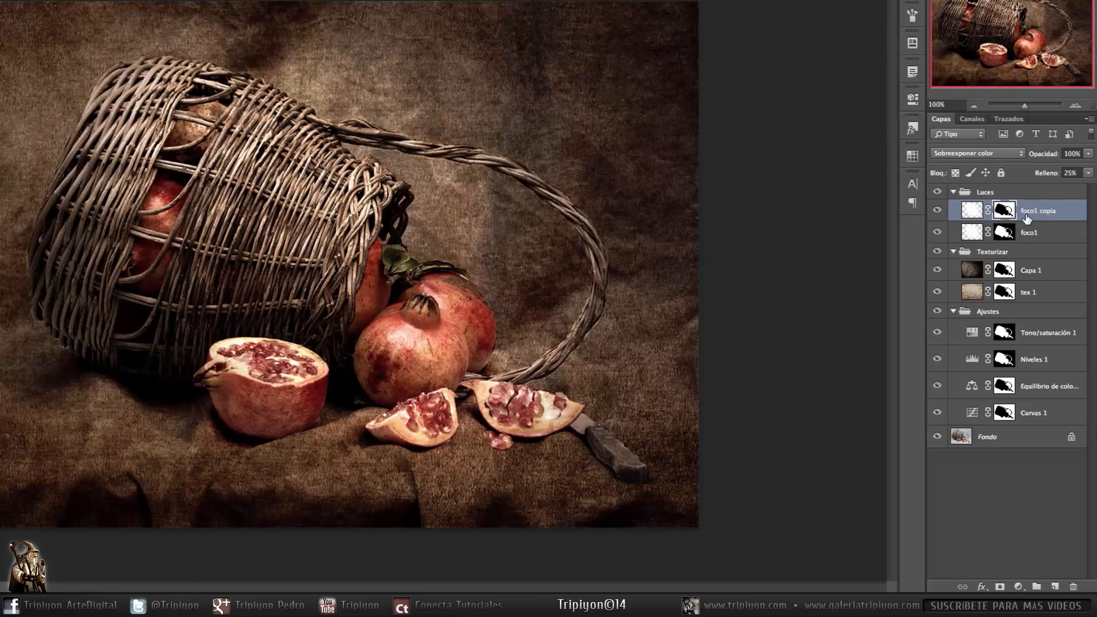
pyautogui.keyDown('ctrl'); pyautogui.click(1005, 211); pyautogui.keyUp('ctrl')
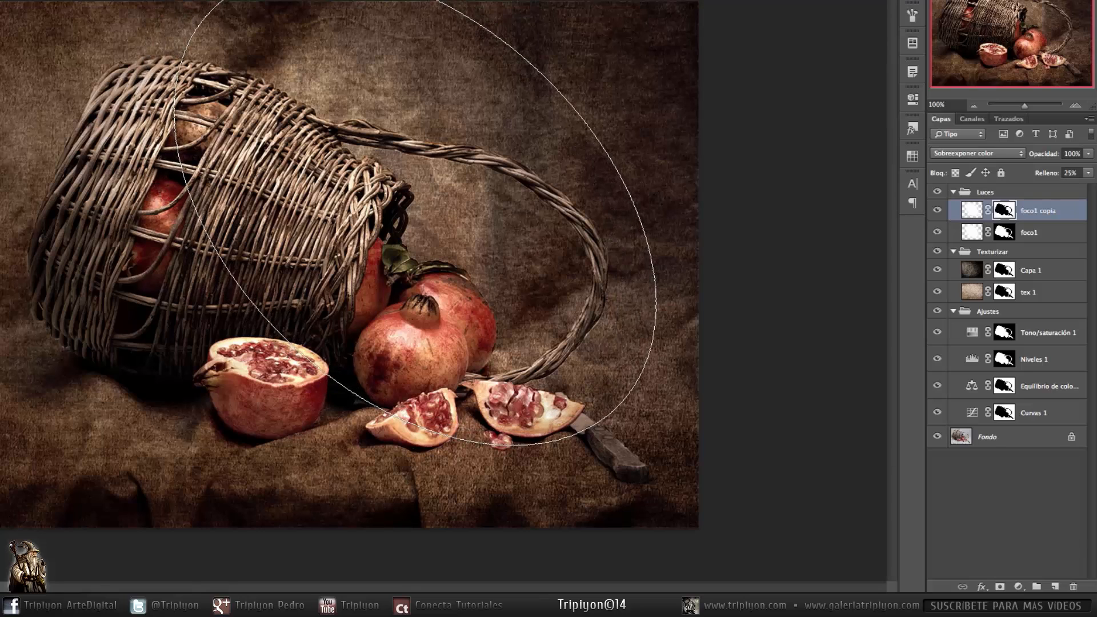
pyautogui.hotkey('ctrl', 'd')
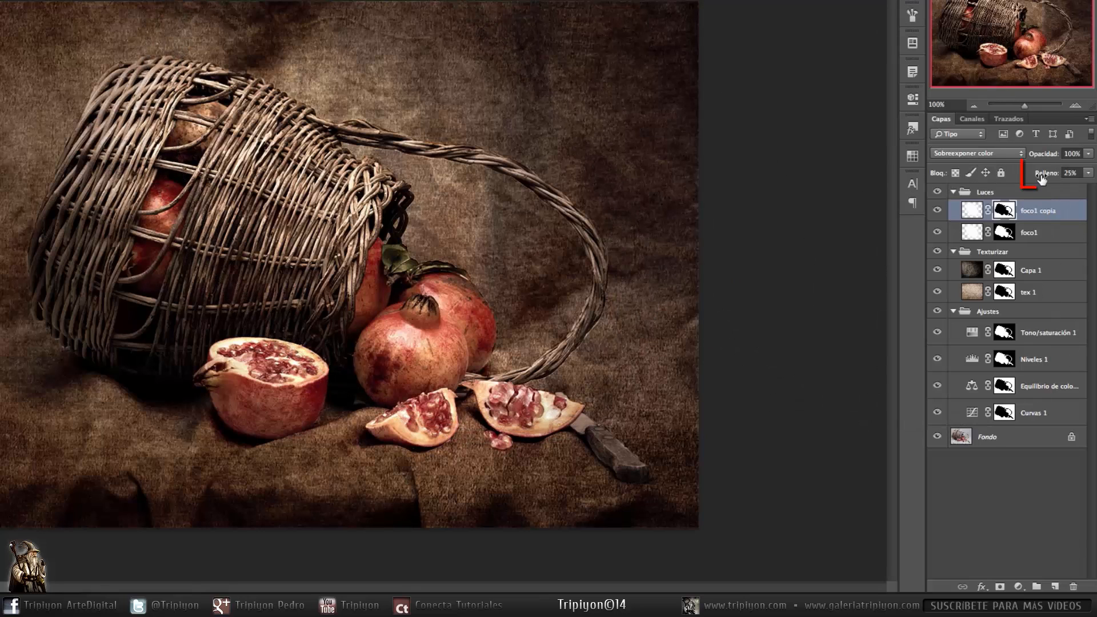
# Try a fill of 8% on the foco1 copia layer and compare the image with that layer hidden and shown
pyautogui.click(1069, 173)
pyautogui.write('8')
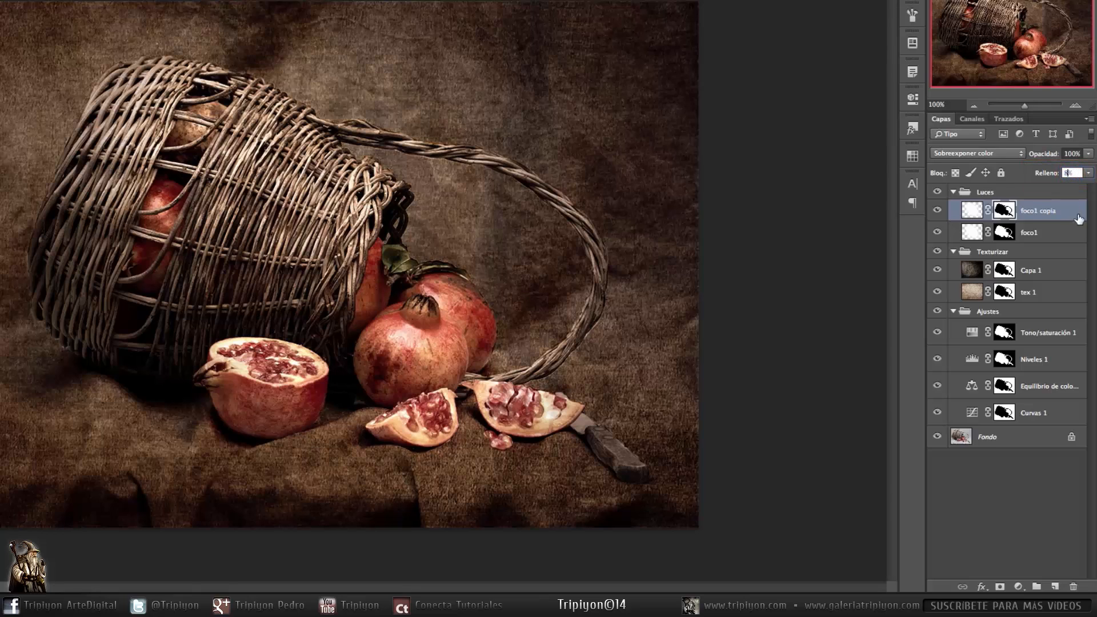
pyautogui.press('Return')
pyautogui.click(937, 212)
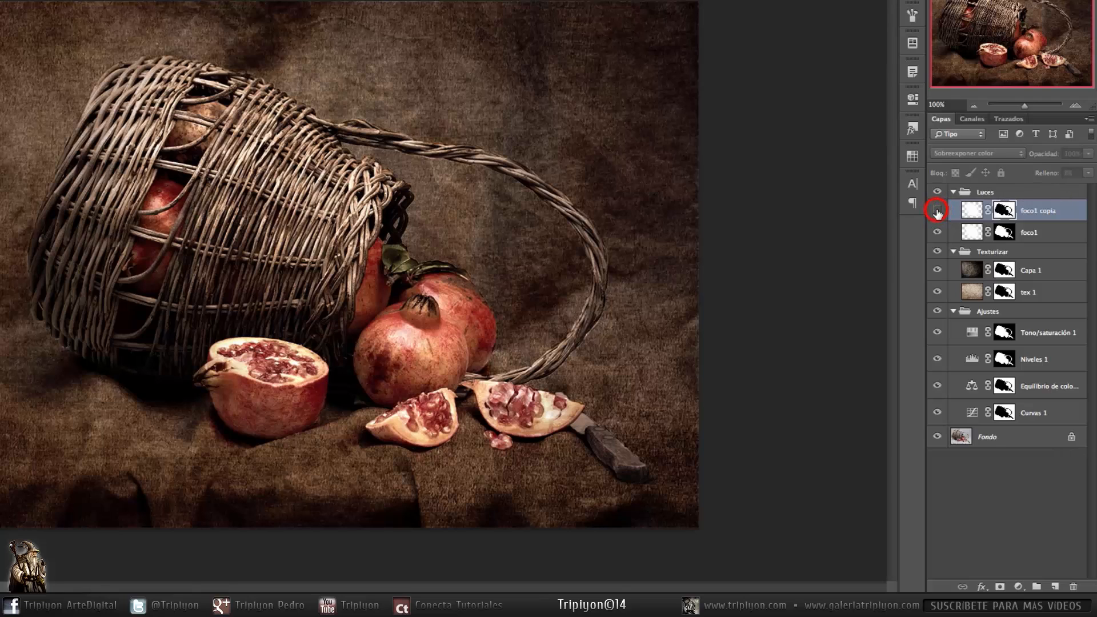
pyautogui.click(937, 212)
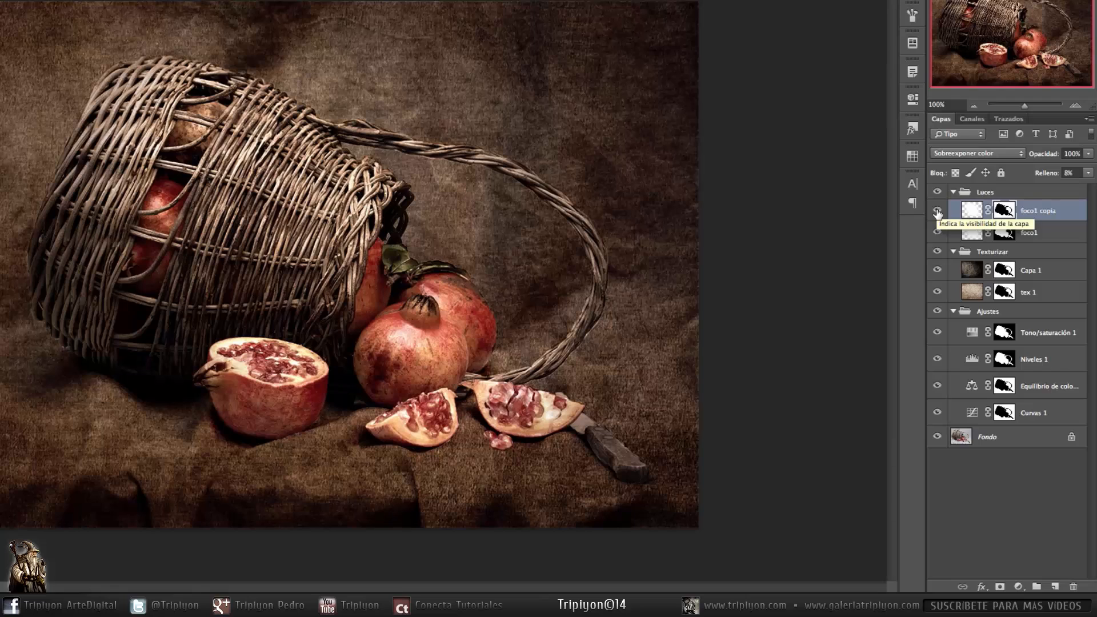
# Set the fill of the foco1 copia layer to 10%
pyautogui.click(1066, 173)
pyautogui.write('10')
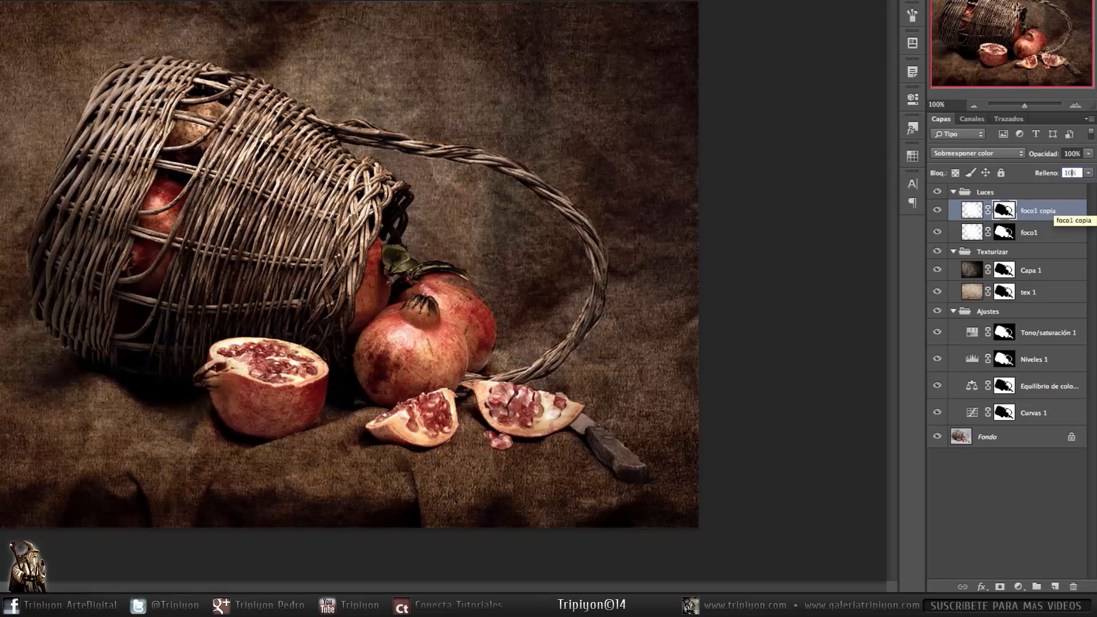
pyautogui.press('Return')
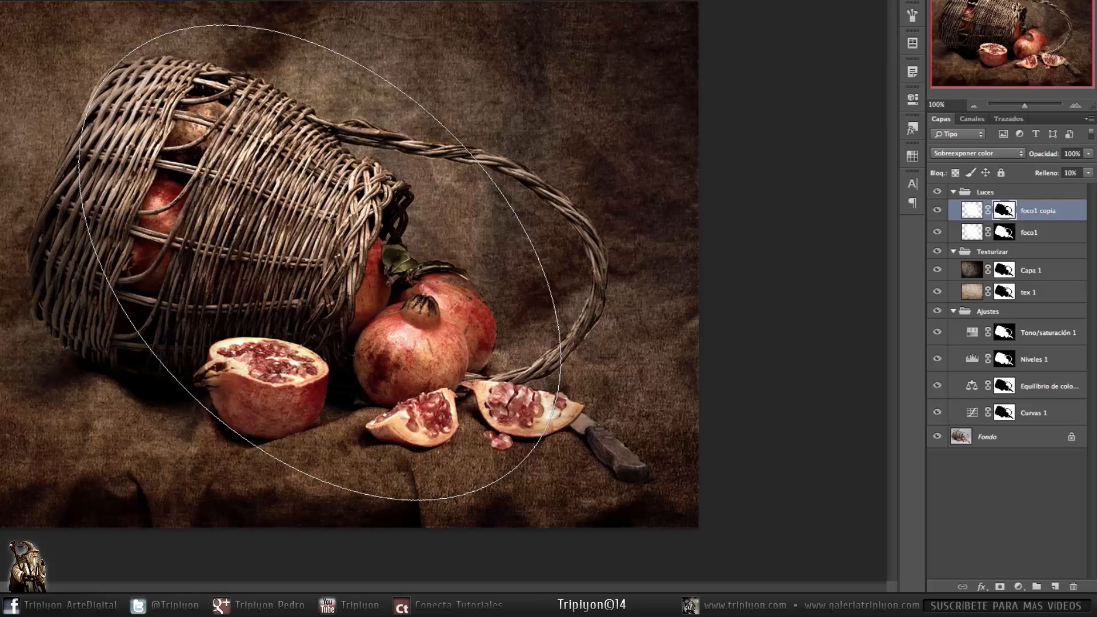
# Collapse the Ajustes, Texturizar and Luces groups and create a new group named Ajustes finales above Luces
pyautogui.click(953, 311)
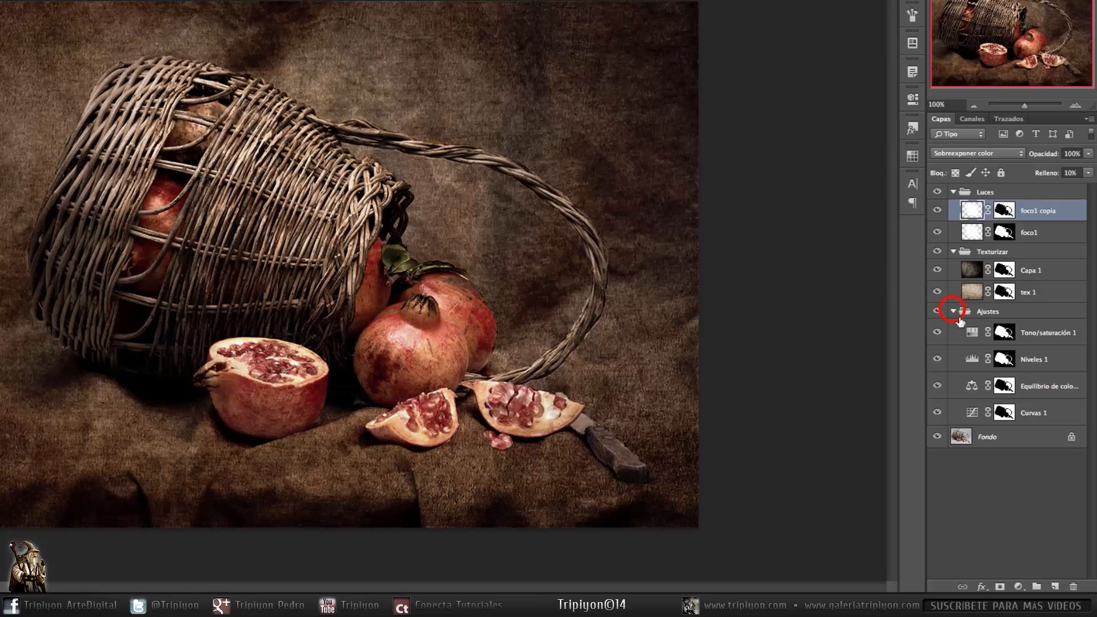
pyautogui.click(953, 251)
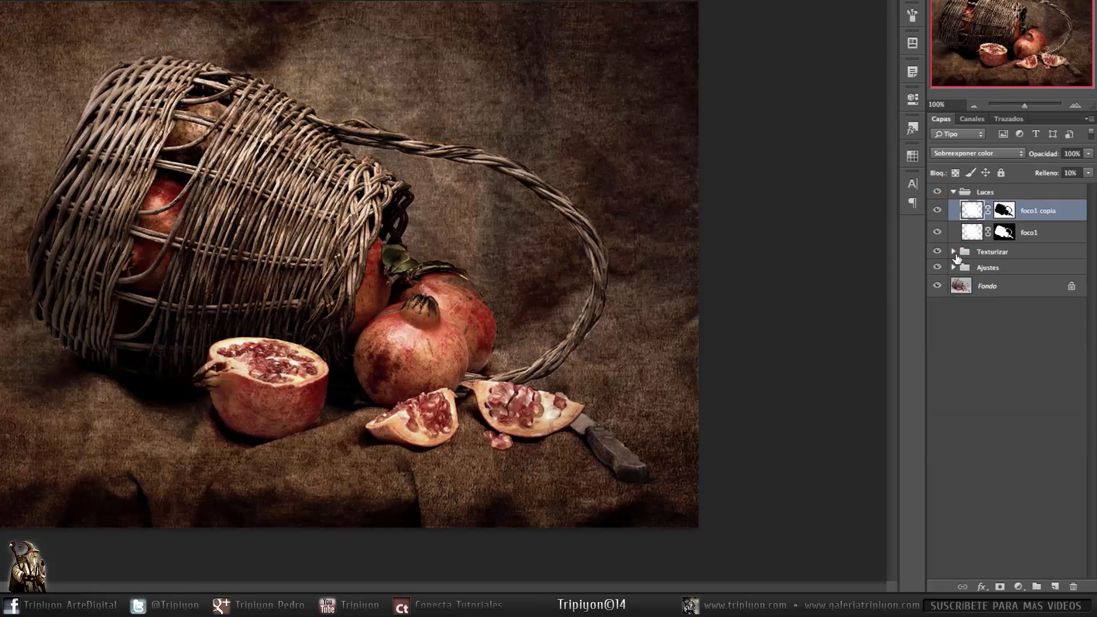
pyautogui.click(953, 192)
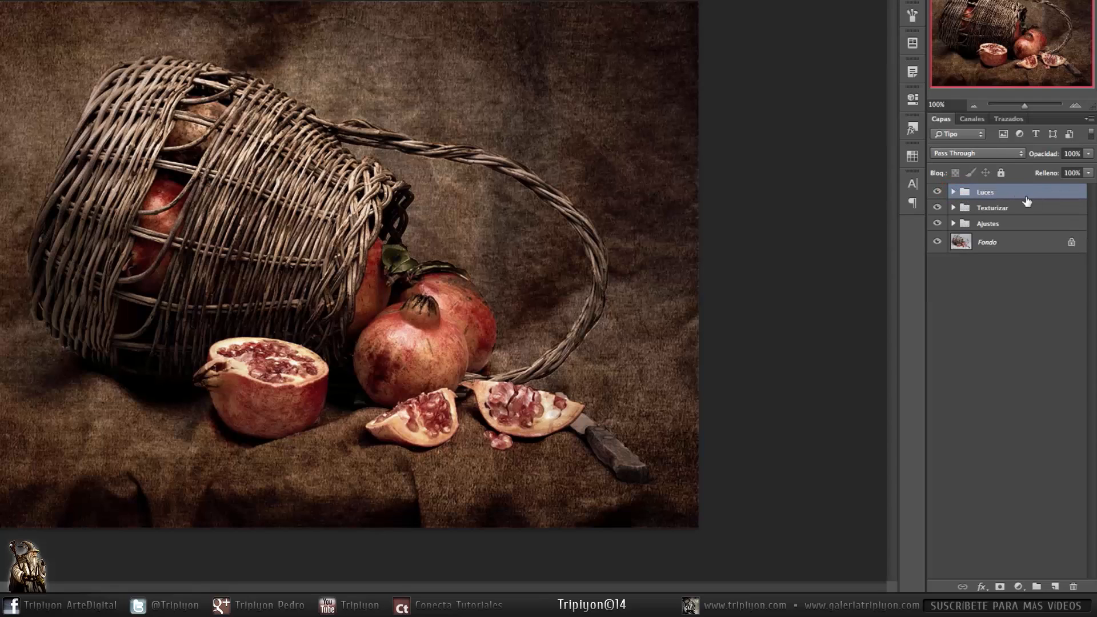
pyautogui.click(1037, 585)
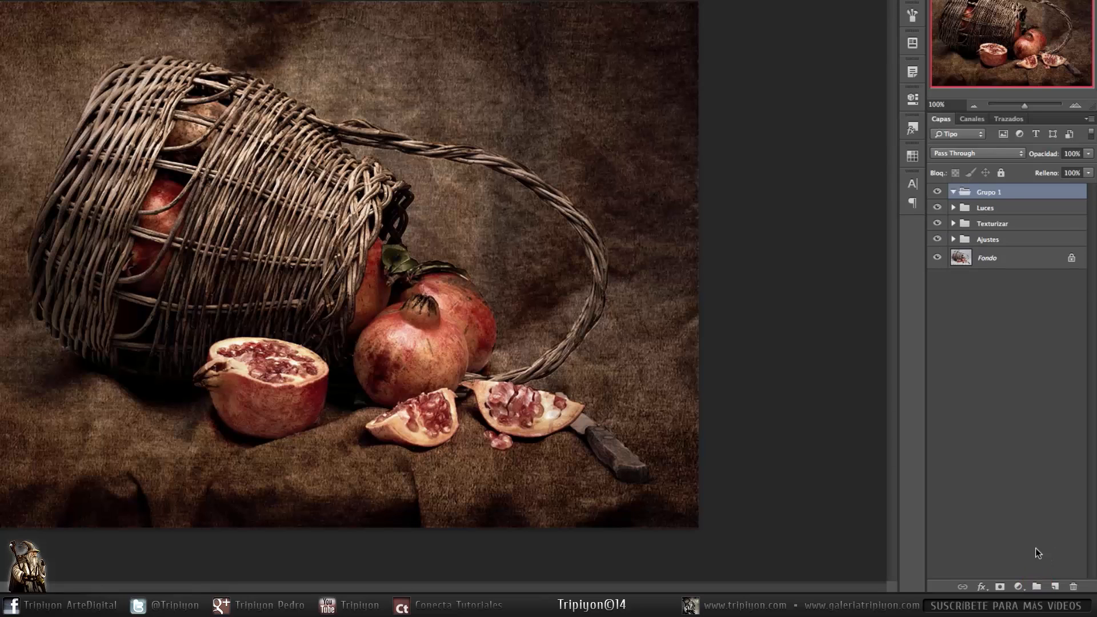
pyautogui.doubleClick(989, 192)
pyautogui.write('Ajustes finales')
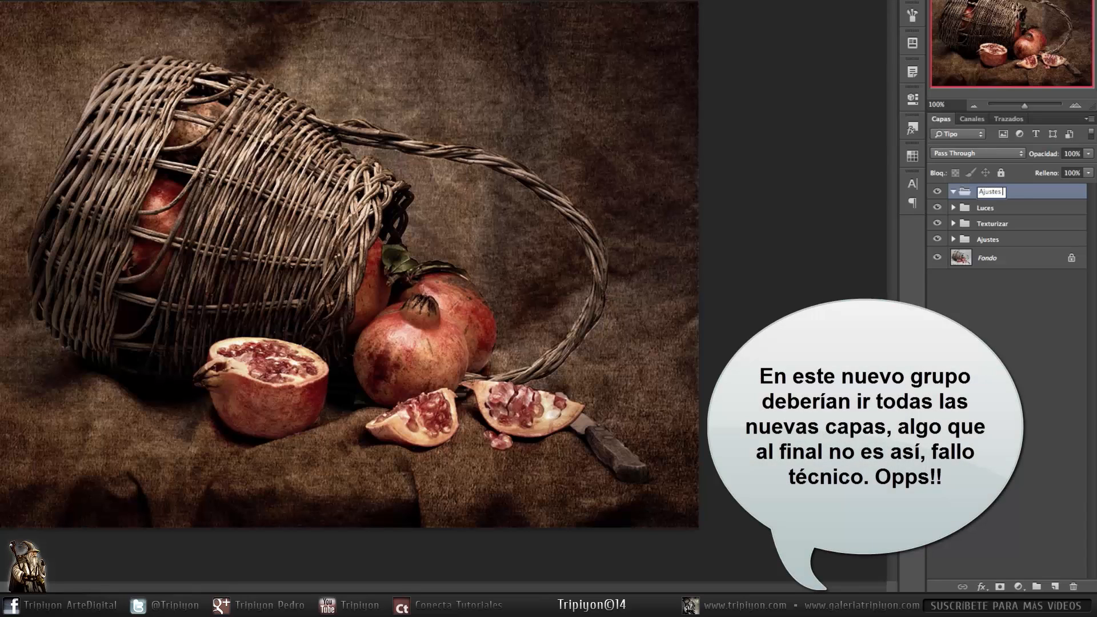
pyautogui.press('Return')
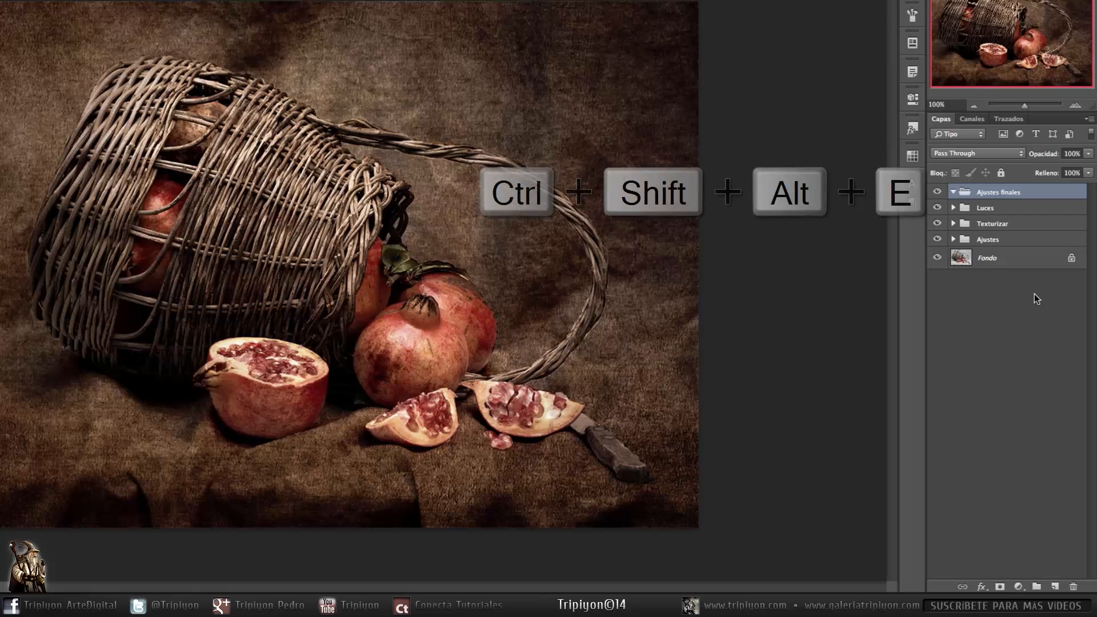
# Stamp all visible layers into a new layer above the Ajustes finales group and name it viñeta
pyautogui.hotkey('ctrl', 'shift', 'alt', 'e')
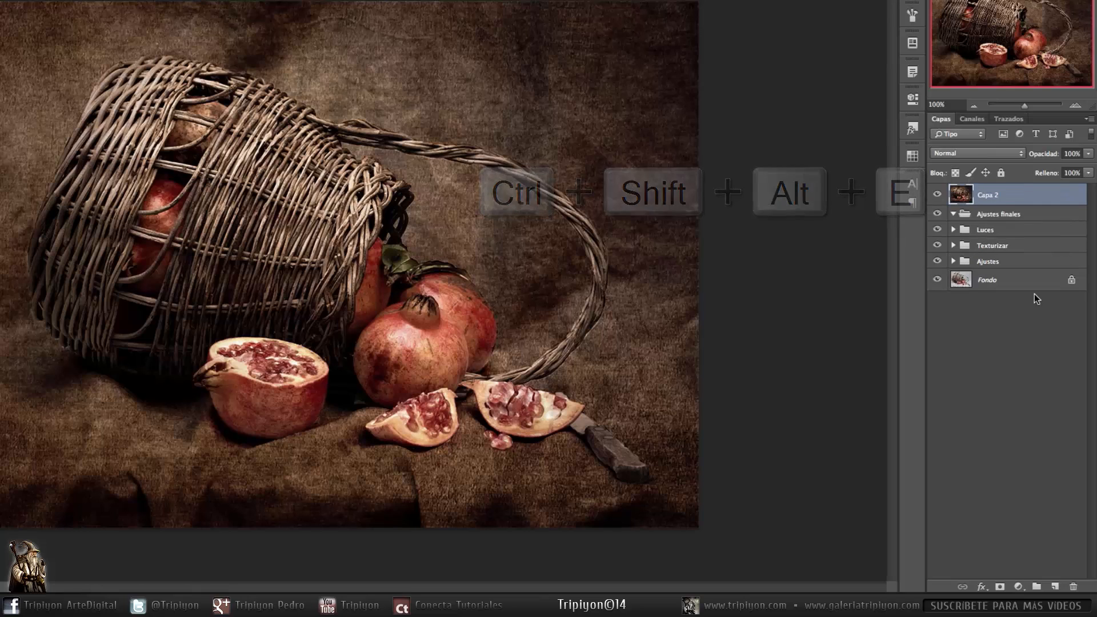
pyautogui.click(990, 196)
pyautogui.doubleClick(993, 196)
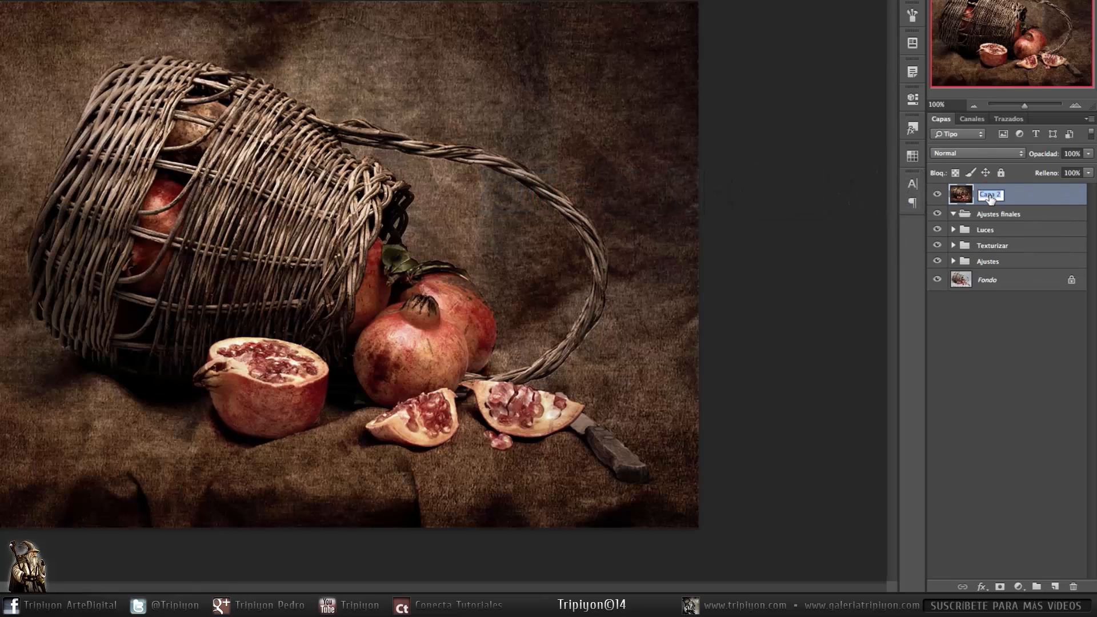
pyautogui.write('viñeta')
pyautogui.press('Return')
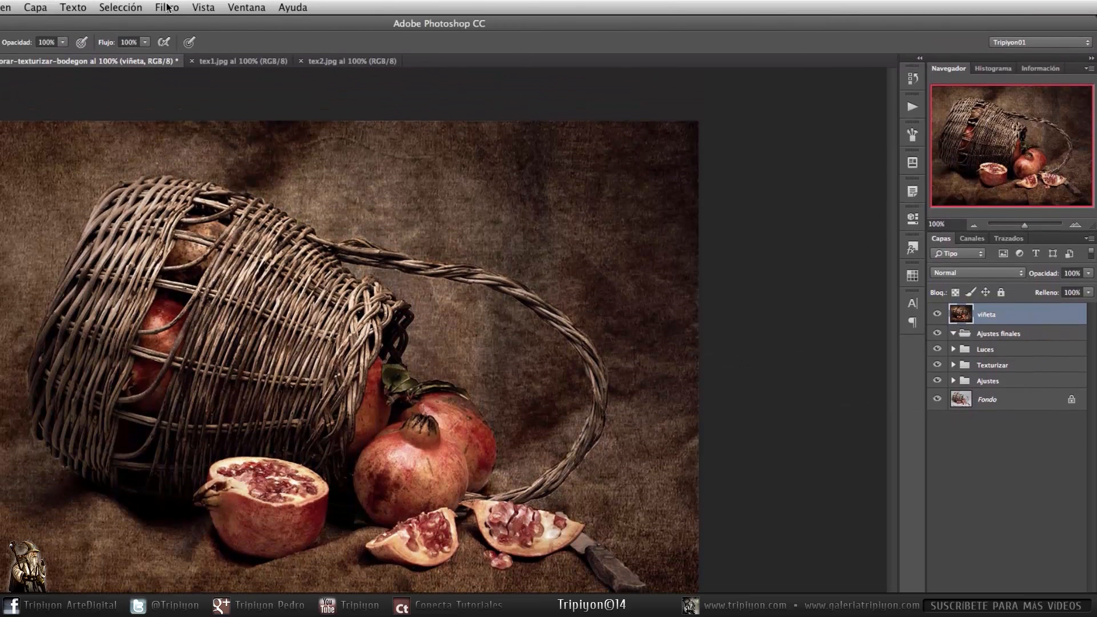
# Darken the edges of the viñeta layer using Lens Correction with a vignette amount of -100, and set the layer's opacity to 70%
pyautogui.press('l')
pyautogui.click(167, 8)
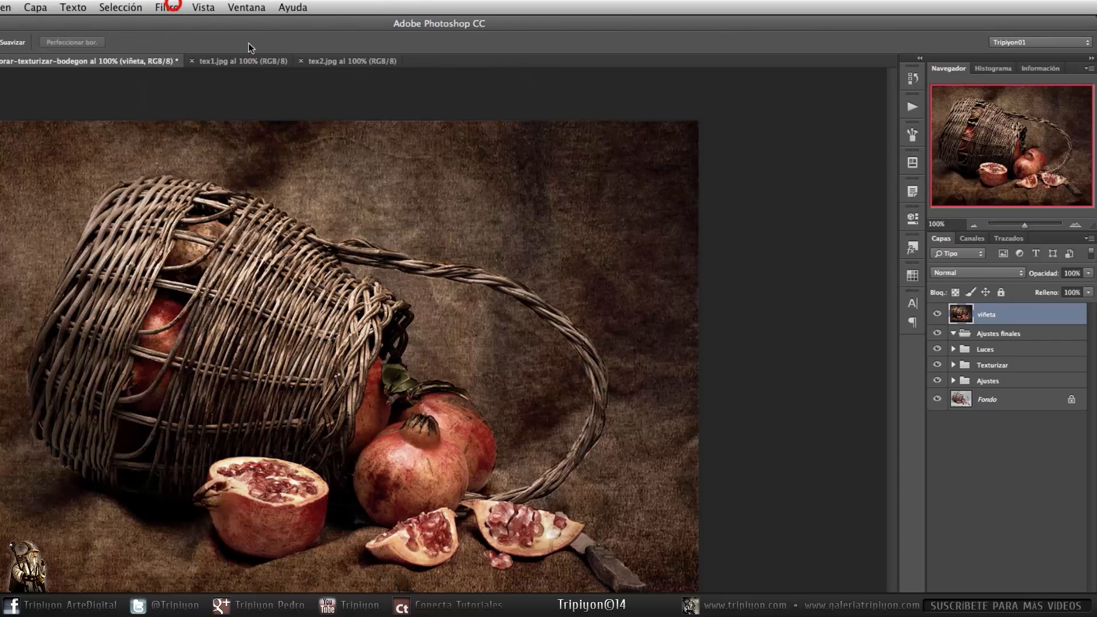
pyautogui.click(276, 114)
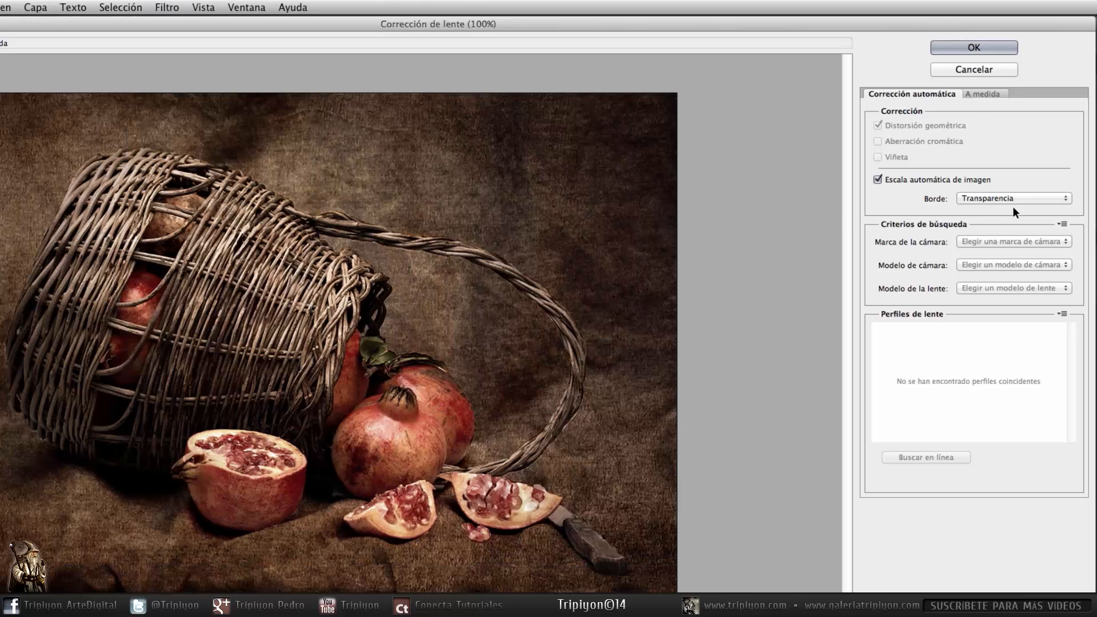
pyautogui.click(988, 93)
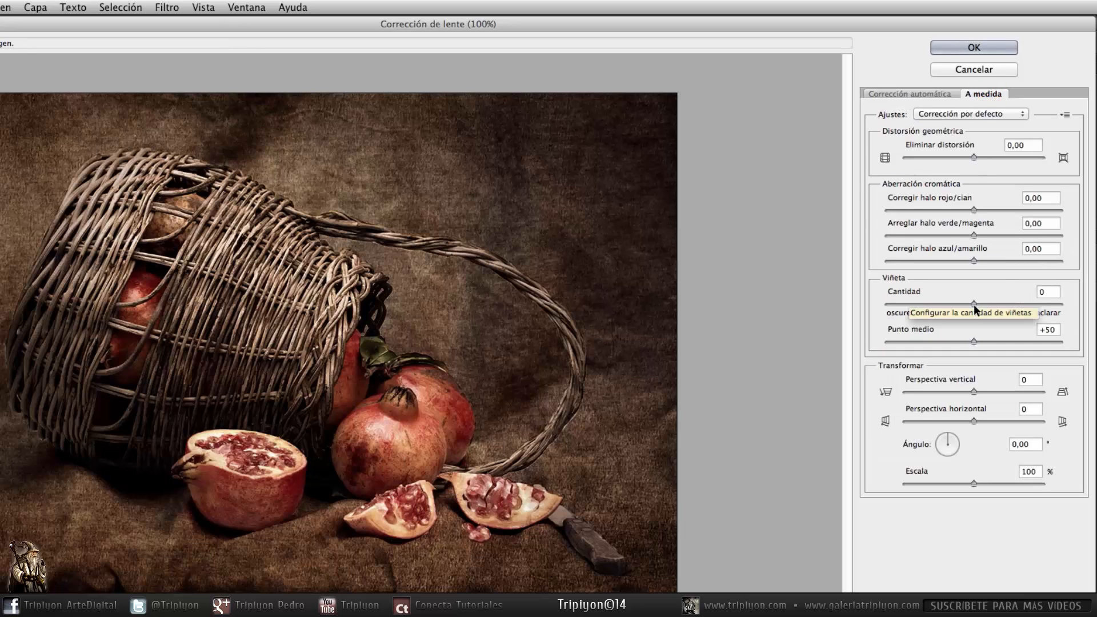
pyautogui.moveTo(974, 303); pyautogui.dragTo(878, 311)
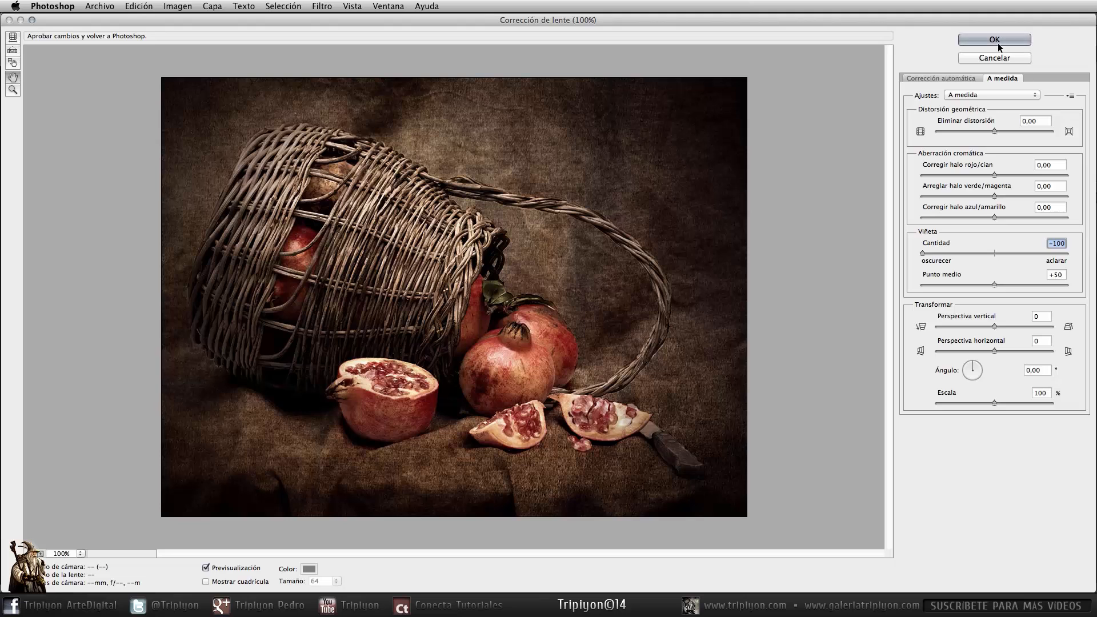
pyautogui.click(995, 40)
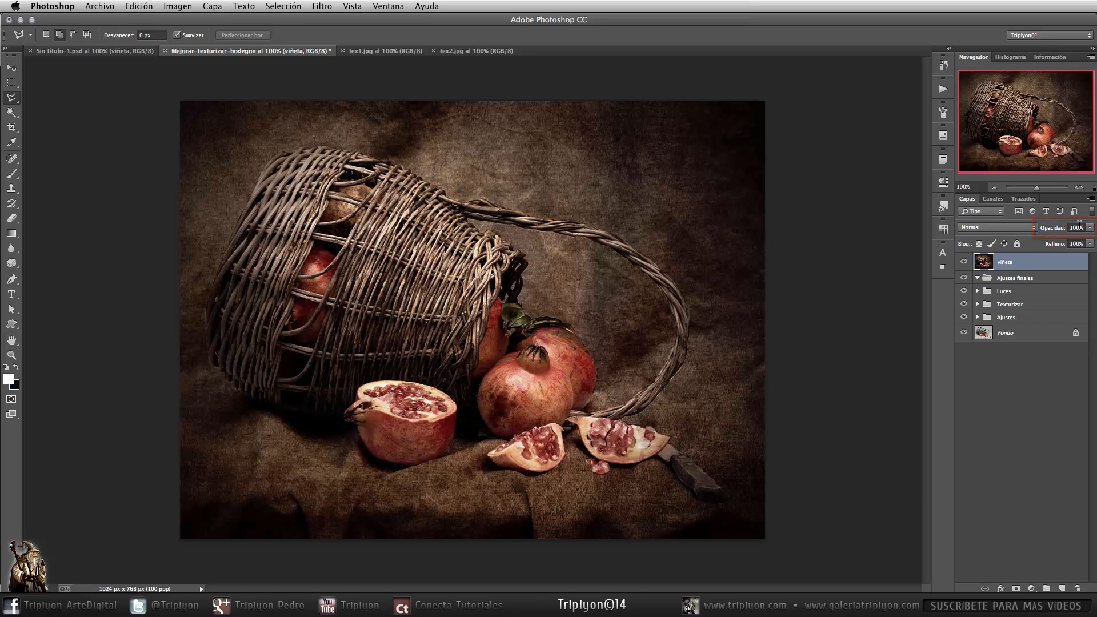
pyautogui.press('7')
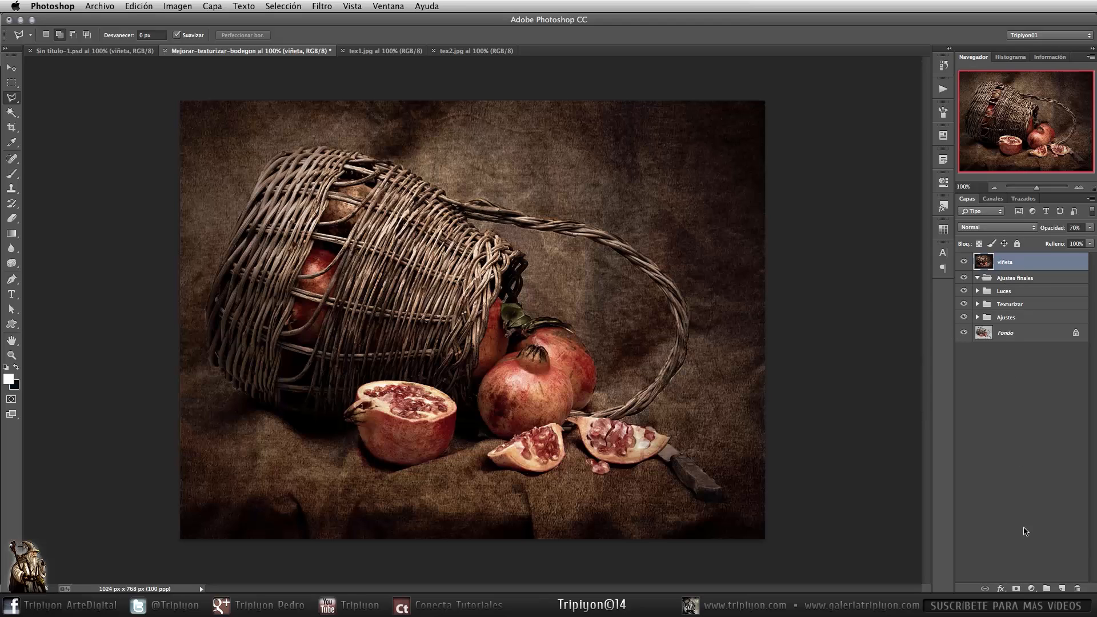
# Add a mask to the viñeta layer and paint black over the knife with a soft brush of about 24 px and 0% hardness
pyautogui.click(1015, 589)
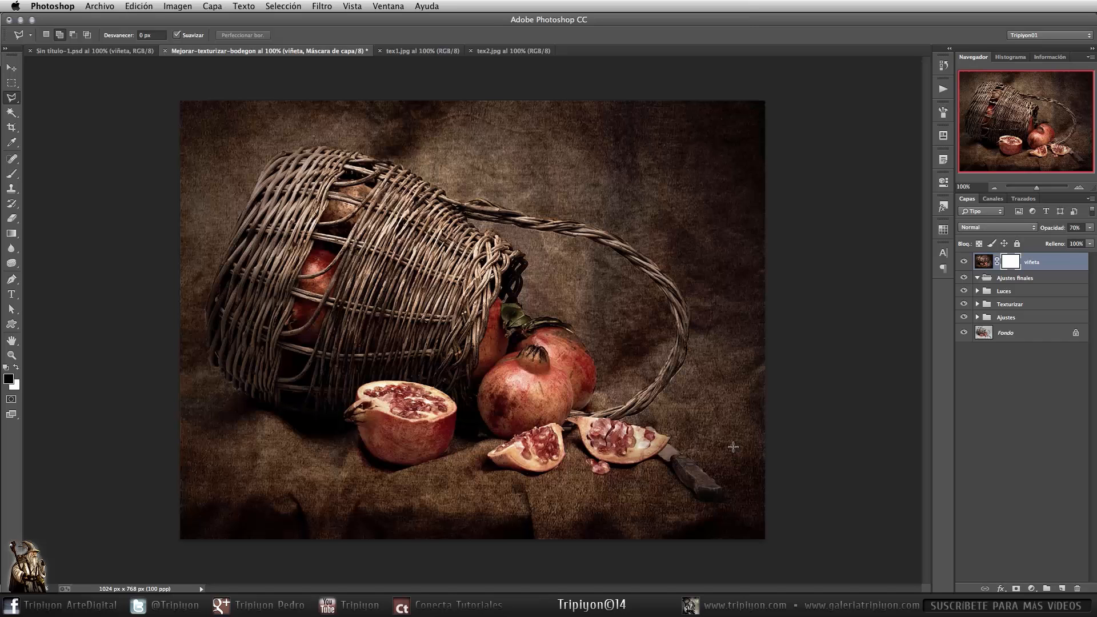
pyautogui.press('b')
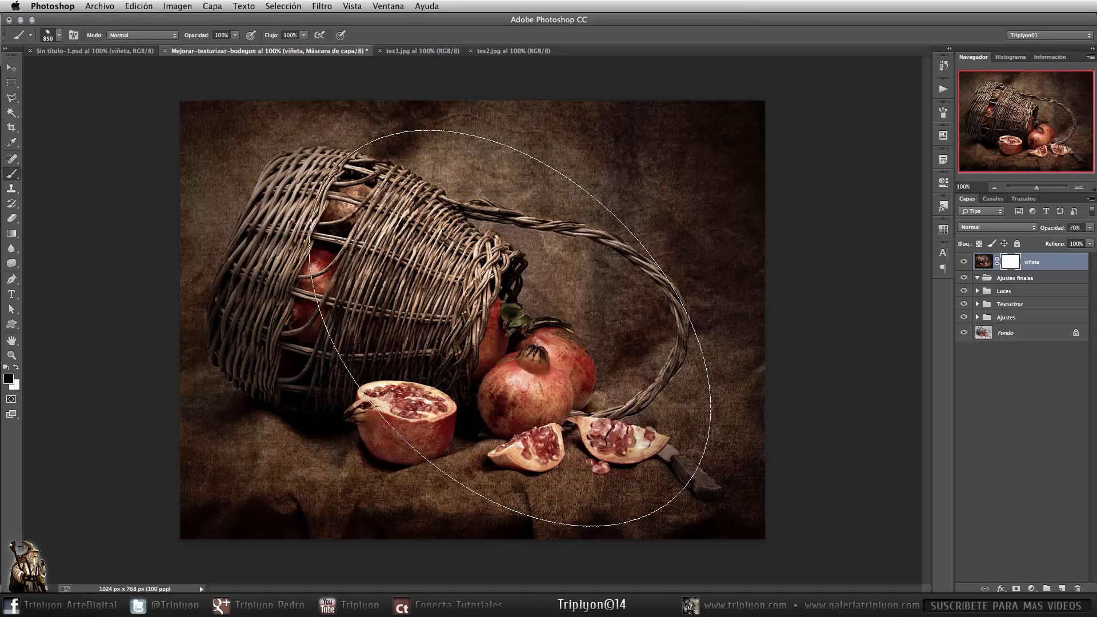
pyautogui.rightClick(470, 301)
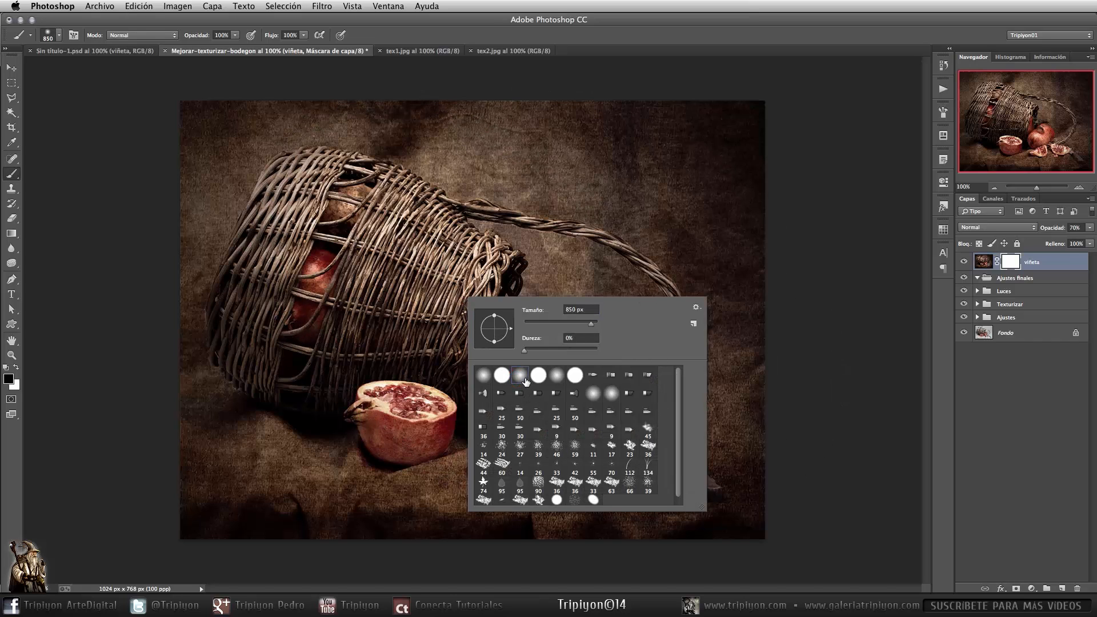
pyautogui.click(524, 351)
pyautogui.moveTo(591, 324); pyautogui.dragTo(532, 324)
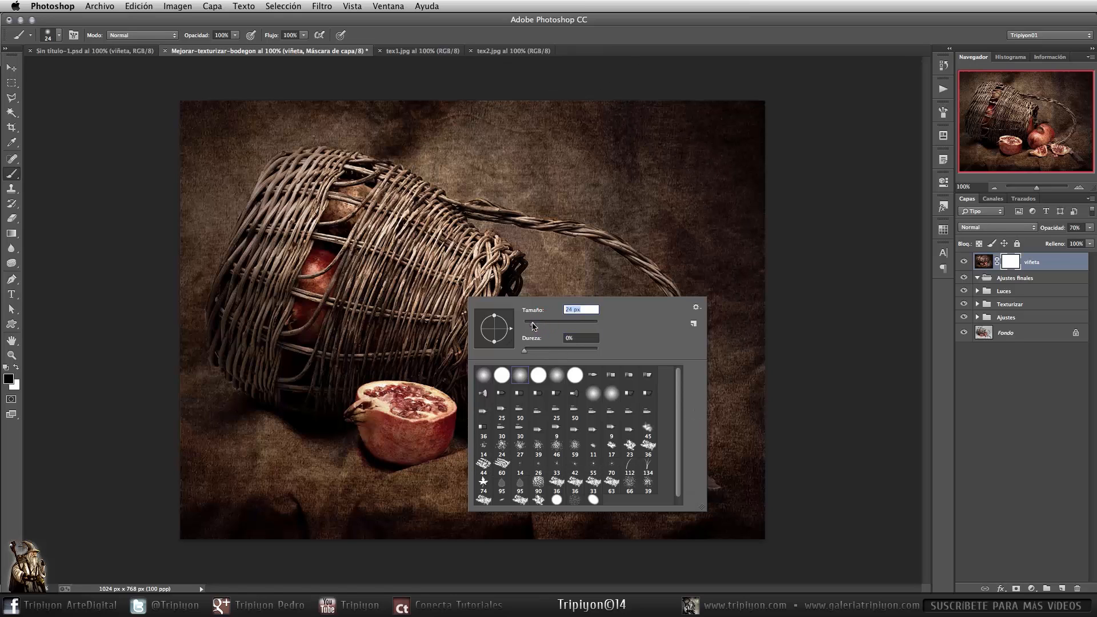
pyautogui.click(549, 44)
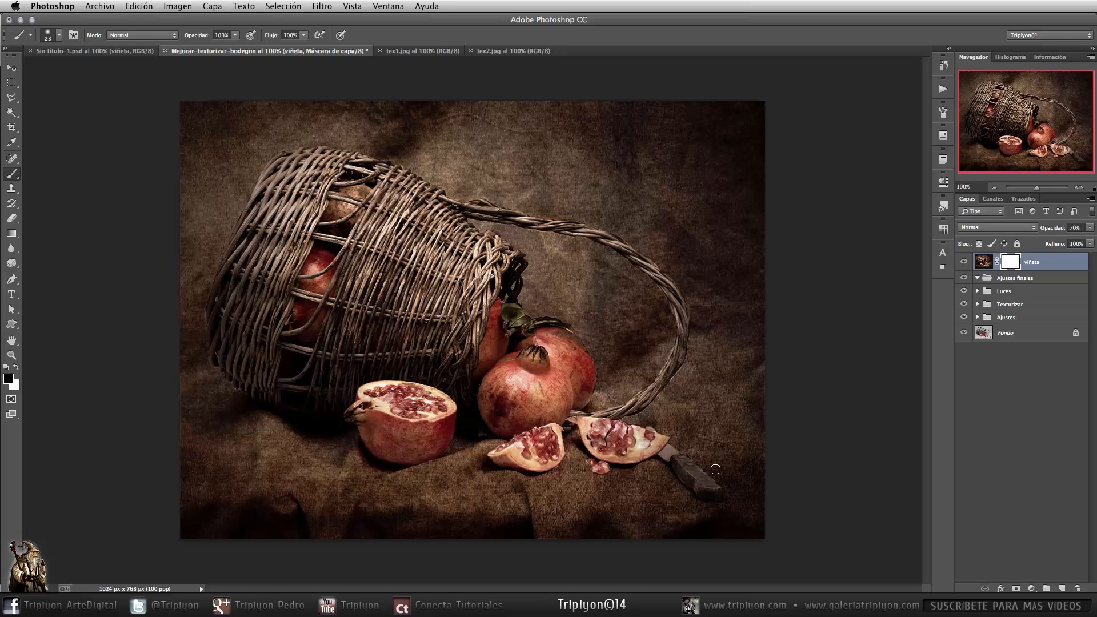
pyautogui.moveTo(646, 466); pyautogui.dragTo(700, 471)
pyautogui.moveTo(720, 496); pyautogui.dragTo(681, 500)
pyautogui.moveTo(689, 474)
pyautogui.mouseDown()
pyautogui.moveTo(690, 488)
pyautogui.moveTo(672, 459)
pyautogui.moveTo(710, 479)
pyautogui.moveTo(683, 457)
pyautogui.moveTo(708, 478)
pyautogui.moveTo(684, 483)
pyautogui.moveTo(661, 445)
pyautogui.moveTo(697, 474)
pyautogui.moveTo(657, 446)
pyautogui.moveTo(708, 483)
pyautogui.moveTo(633, 435)
pyautogui.mouseUp()
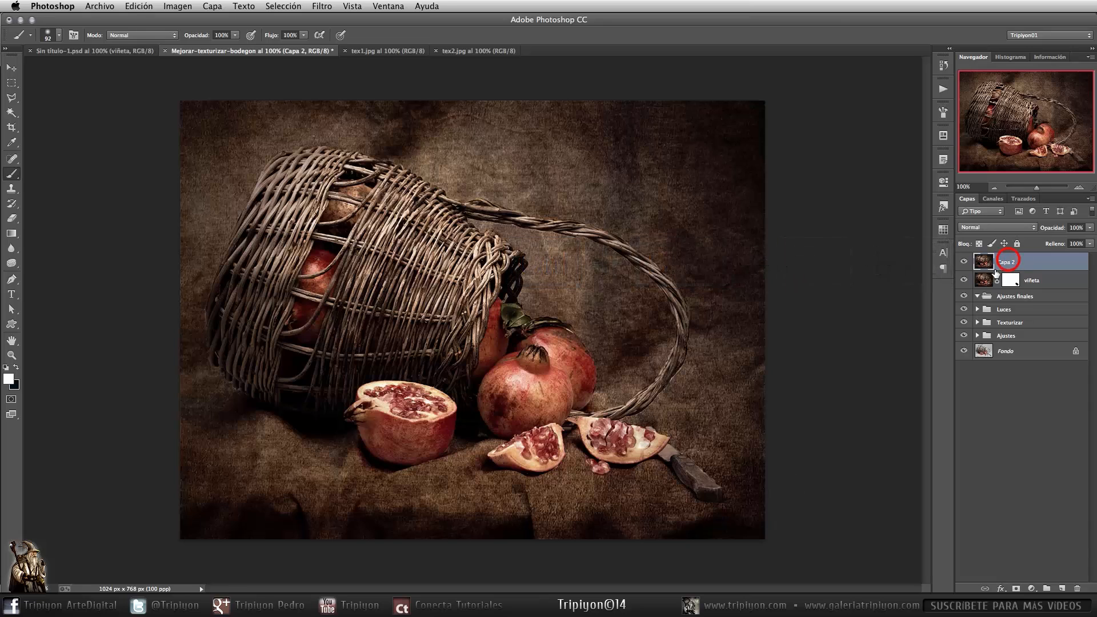
# Rename the merged layer above viñeta as pincel seco
pyautogui.press('Return')
pyautogui.click(1007, 263)
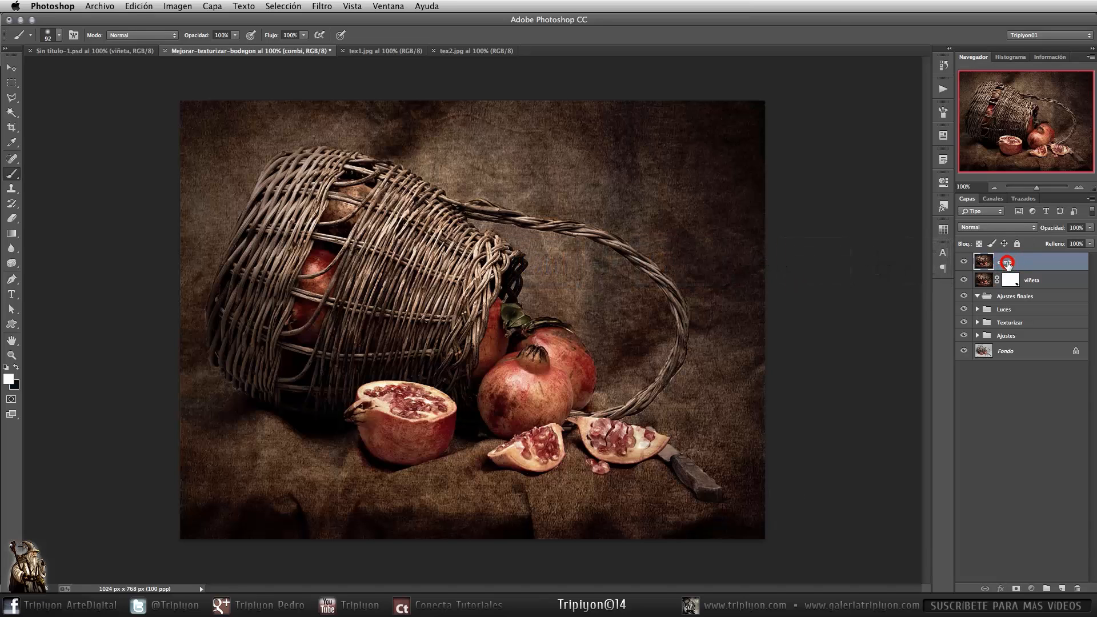
pyautogui.doubleClick(1007, 263)
pyautogui.write('pincel seco')
pyautogui.press('Return')
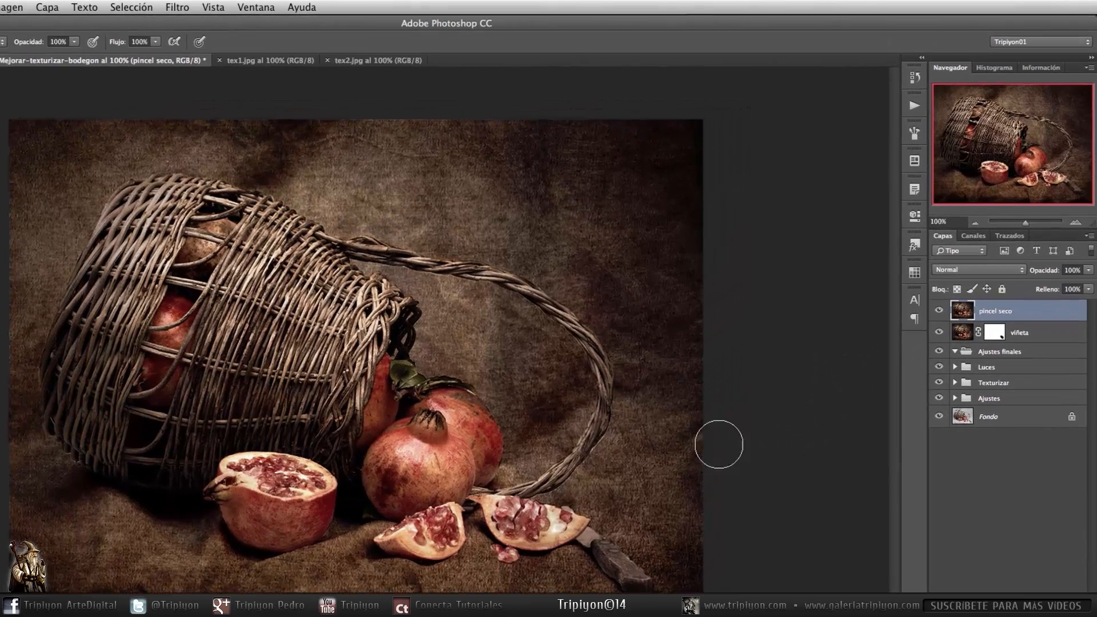
# Apply the Pincel seco filter to the pincel seco layer with brush size 1, detail 5 and texture 1, and set its blend mode to Superponer
pyautogui.click(321, 6)
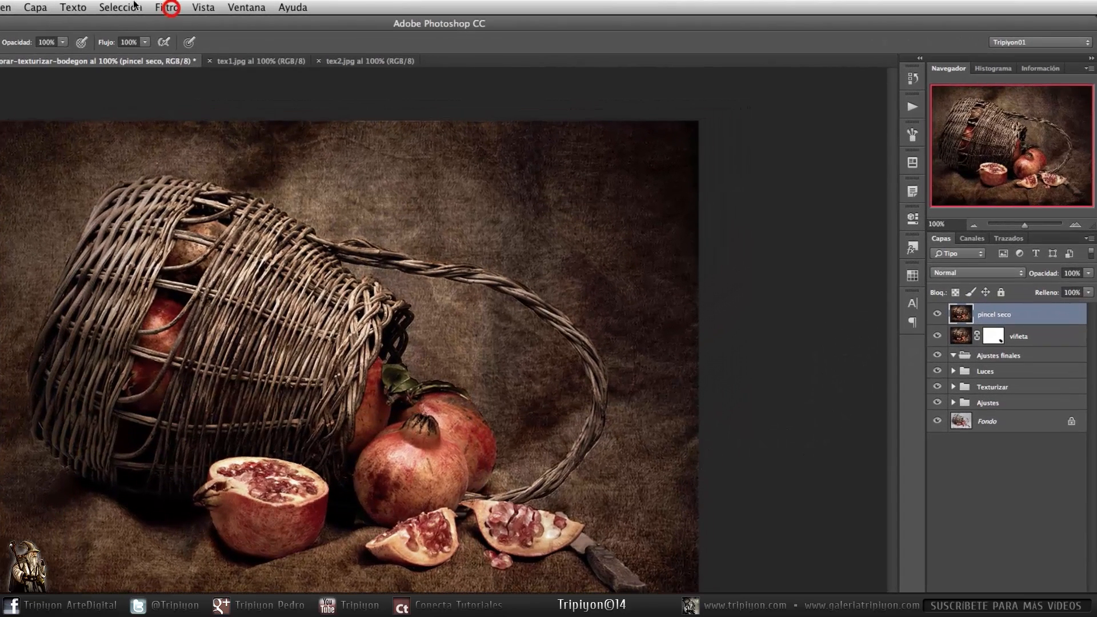
pyautogui.click(167, 8)
pyautogui.moveTo(308, 181)
pyautogui.click(425, 296)
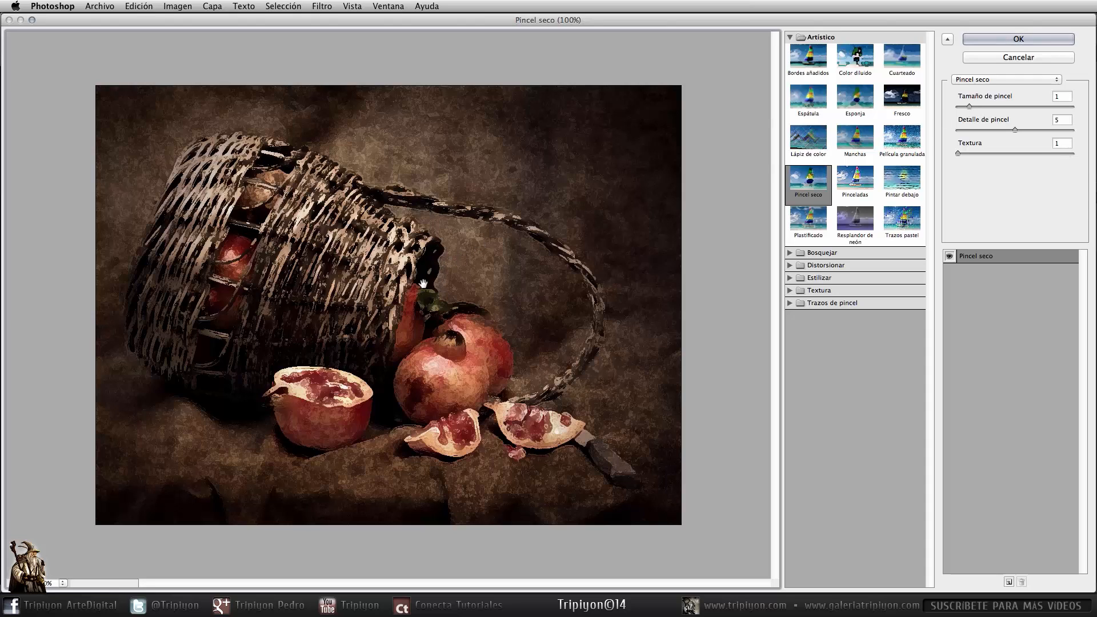
pyautogui.click(968, 106)
pyautogui.moveTo(969, 107); pyautogui.dragTo(1012, 105)
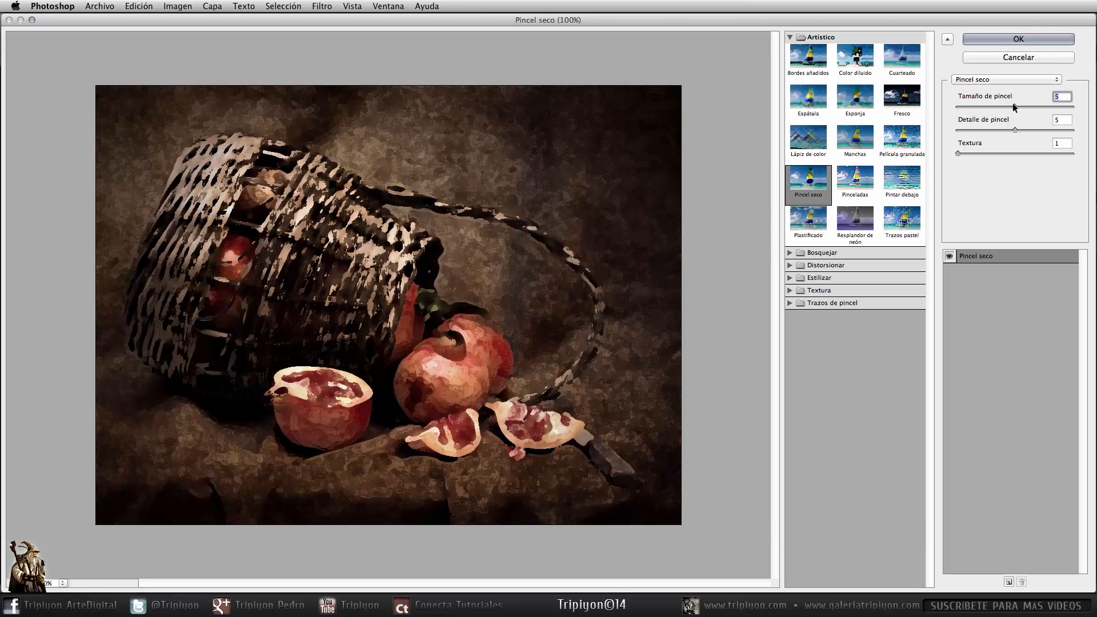
pyautogui.moveTo(1012, 106); pyautogui.dragTo(969, 108)
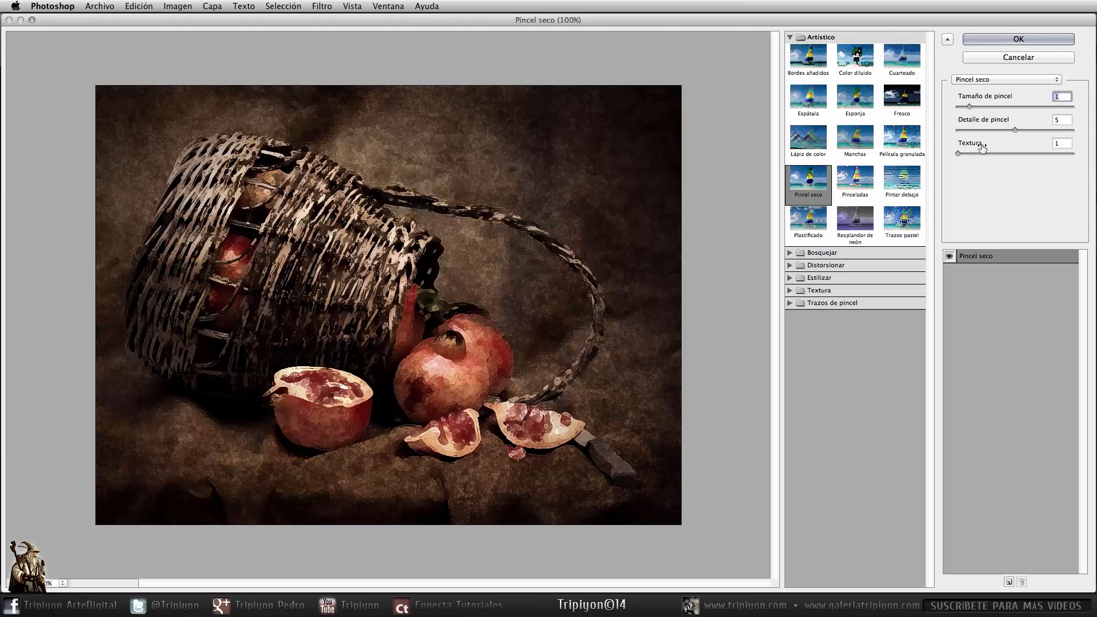
pyautogui.click(1028, 38)
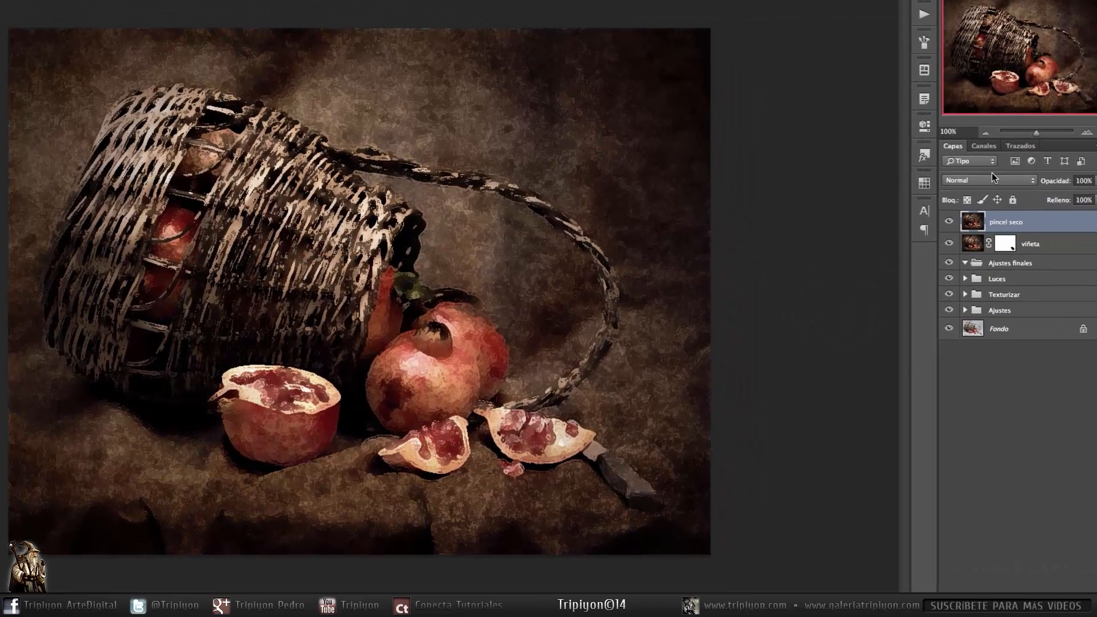
pyautogui.click(991, 181)
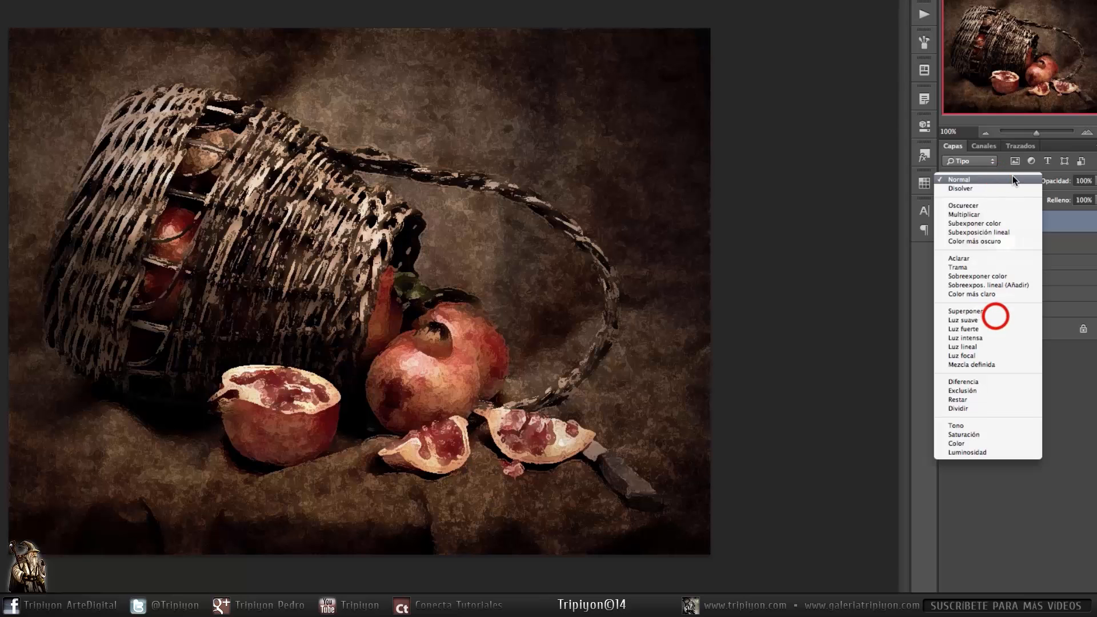
pyautogui.click(997, 312)
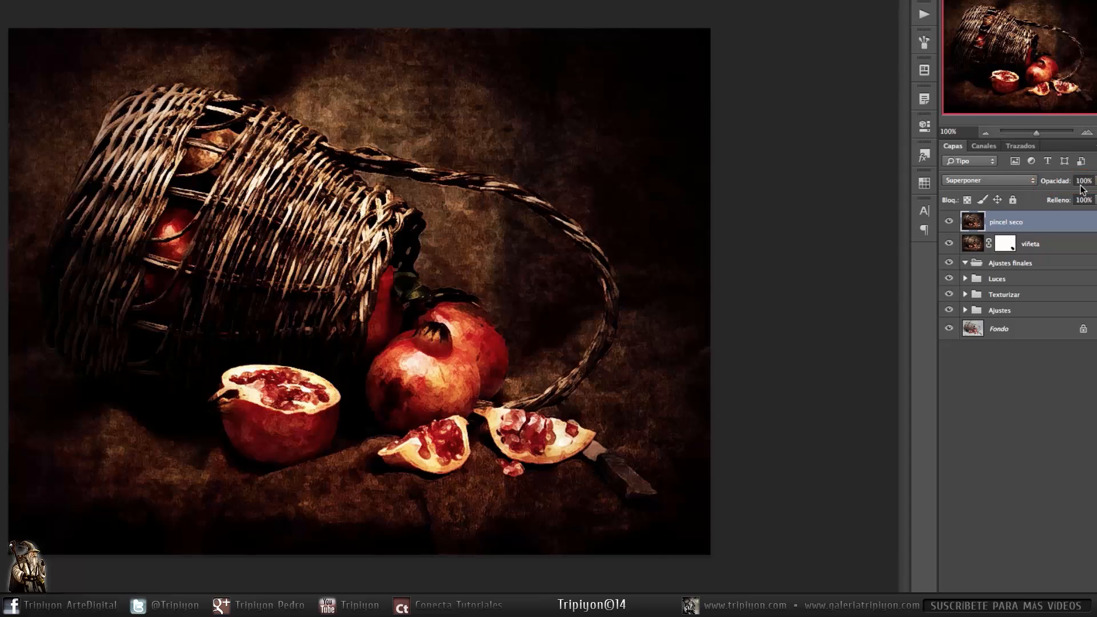
# Lower the pincel seco layer's opacity to 30% and compare the image with and without that layer
pyautogui.press('3')
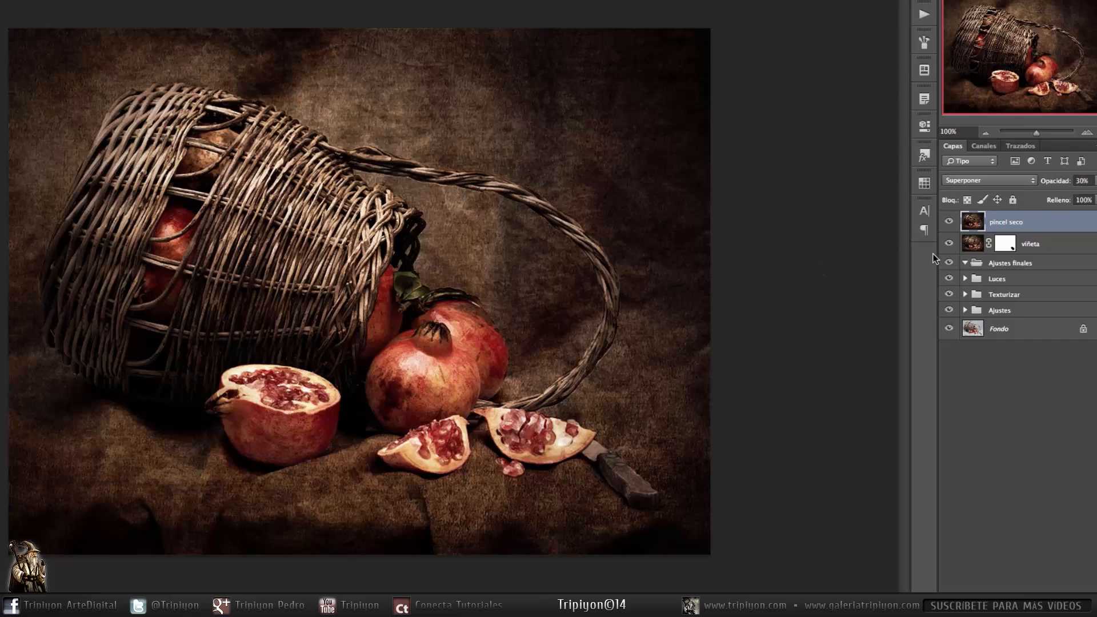
pyautogui.click(949, 221)
pyautogui.click(949, 222)
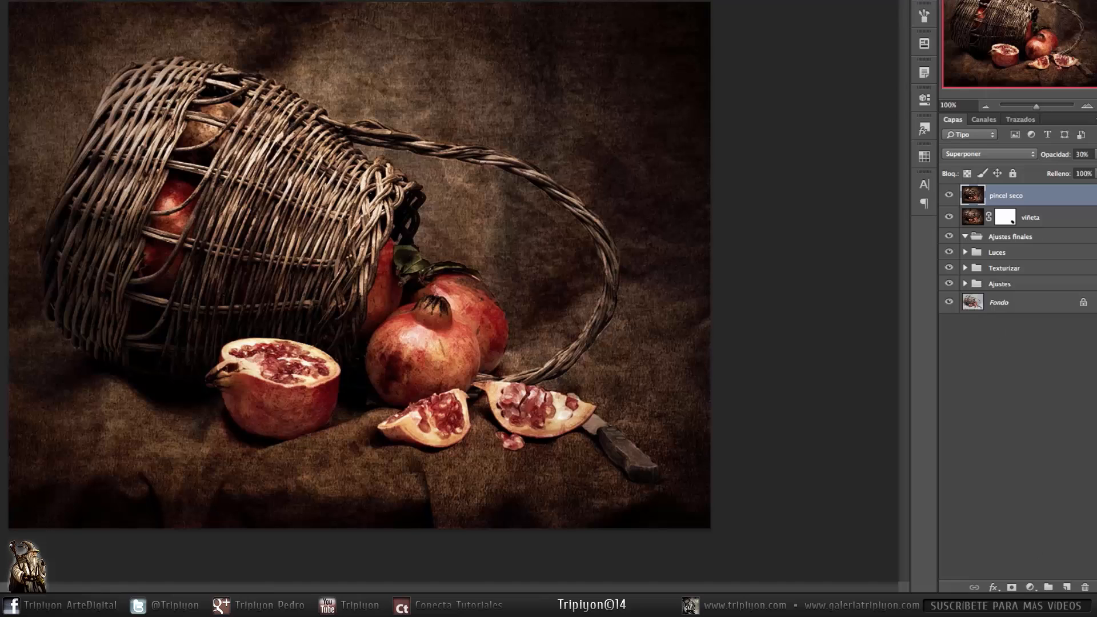
# Add a Tono/saturación adjustment layer above pincel seco and slightly reduce the overall saturation
pyautogui.click(1032, 587)
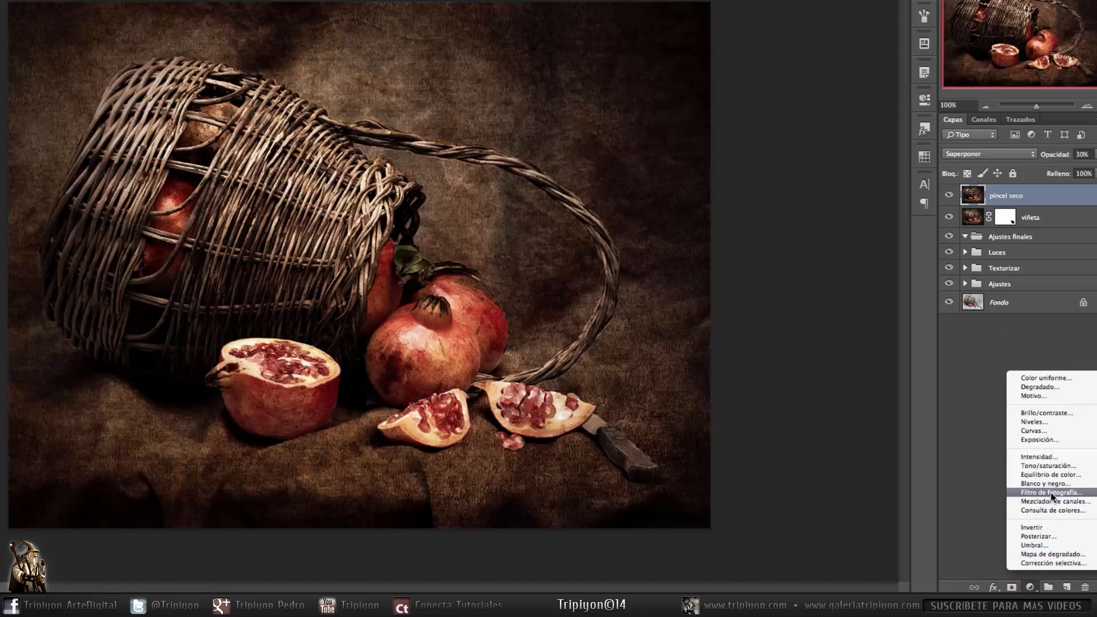
pyautogui.click(1049, 466)
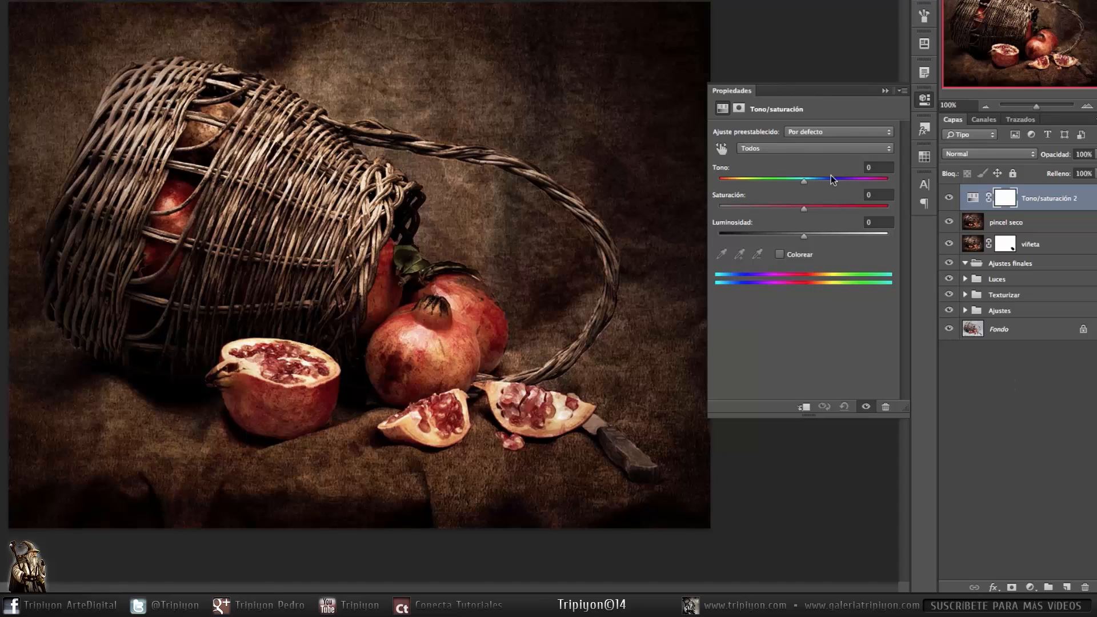
pyautogui.moveTo(804, 208); pyautogui.dragTo(786, 211)
pyautogui.click(924, 100)
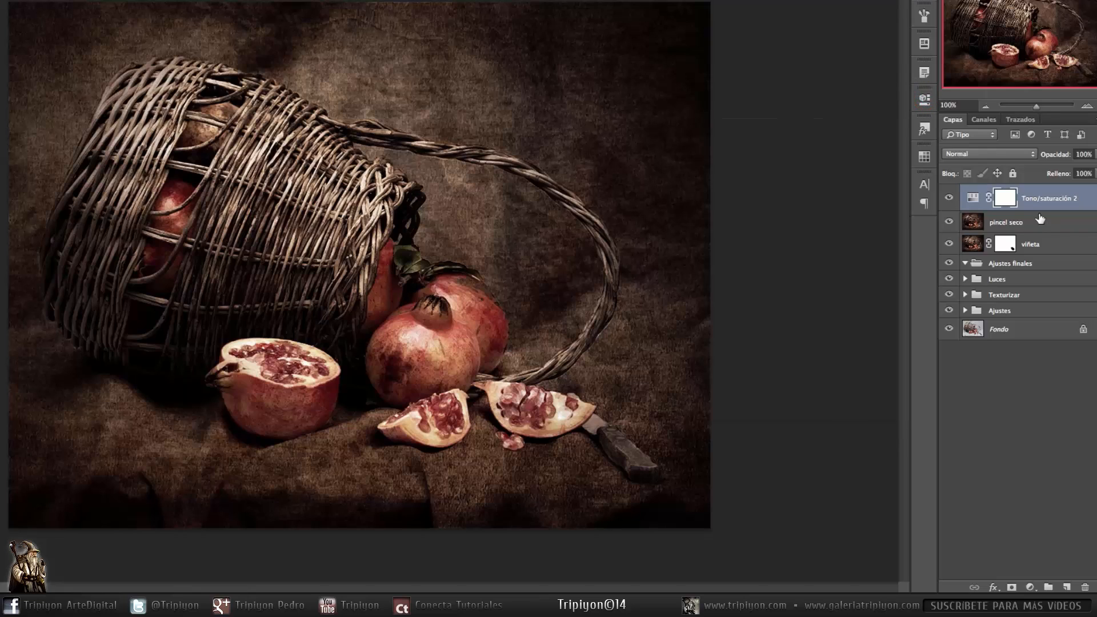
# Stamp all visible layers into a new layer above the Tono/saturación adjustment and name it enfoque
pyautogui.moveTo(1039, 219); pyautogui.dragTo(1040, 218)
pyautogui.hotkey('ctrl', 'shift', 'alt', 'e')
pyautogui.doubleClick(998, 194)
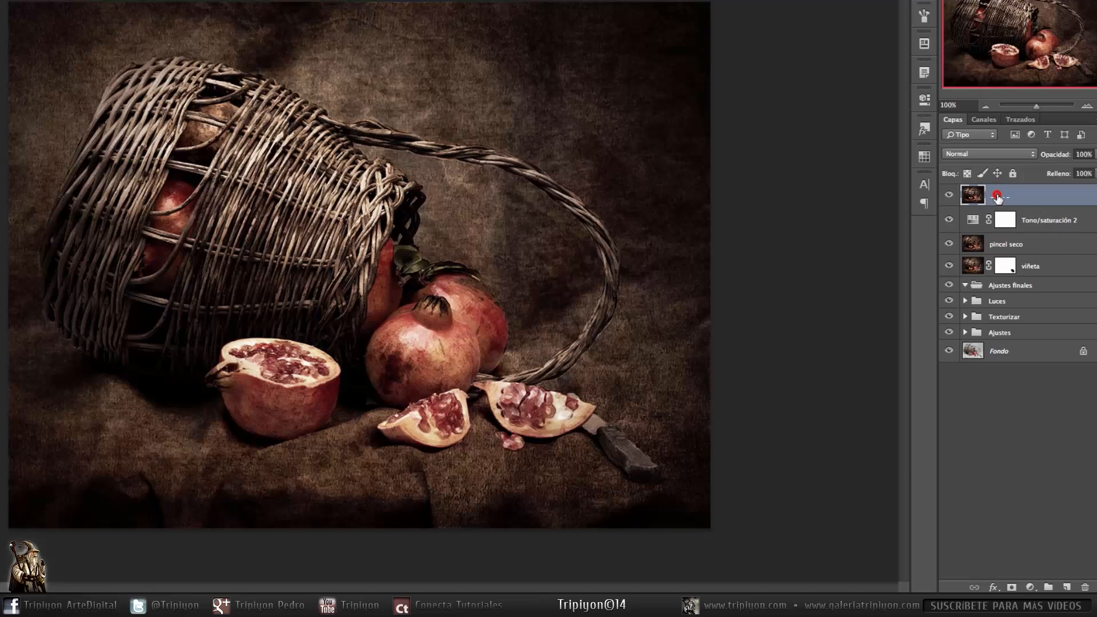
pyautogui.write('enfoque')
pyautogui.press('Return')
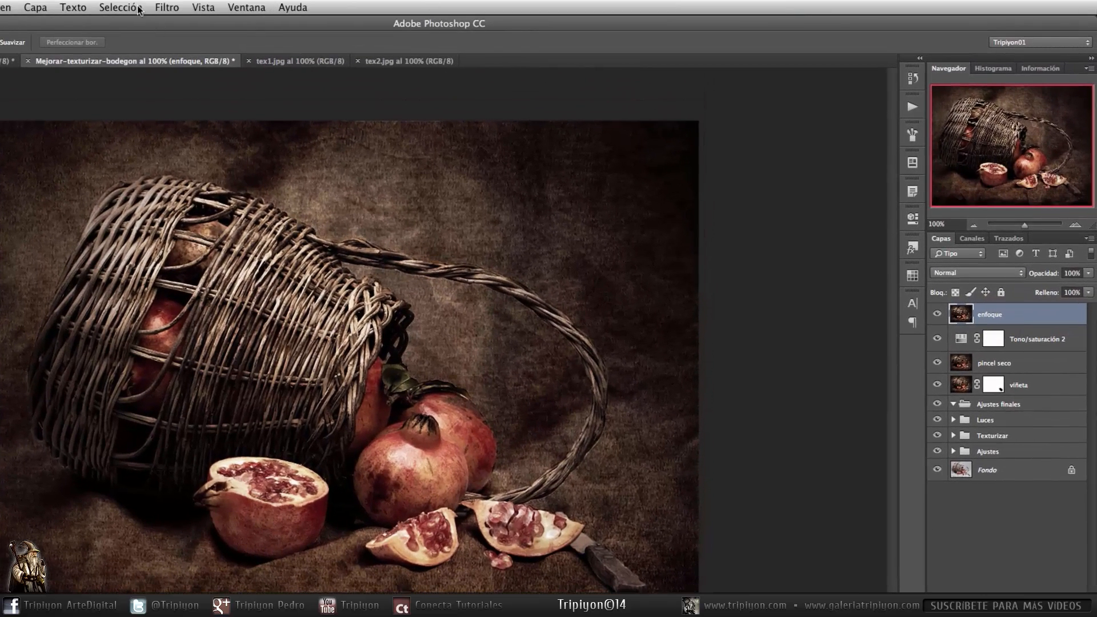
# Sharpen the enfoque layer with a filter from the Enfocar group
pyautogui.click(167, 7)
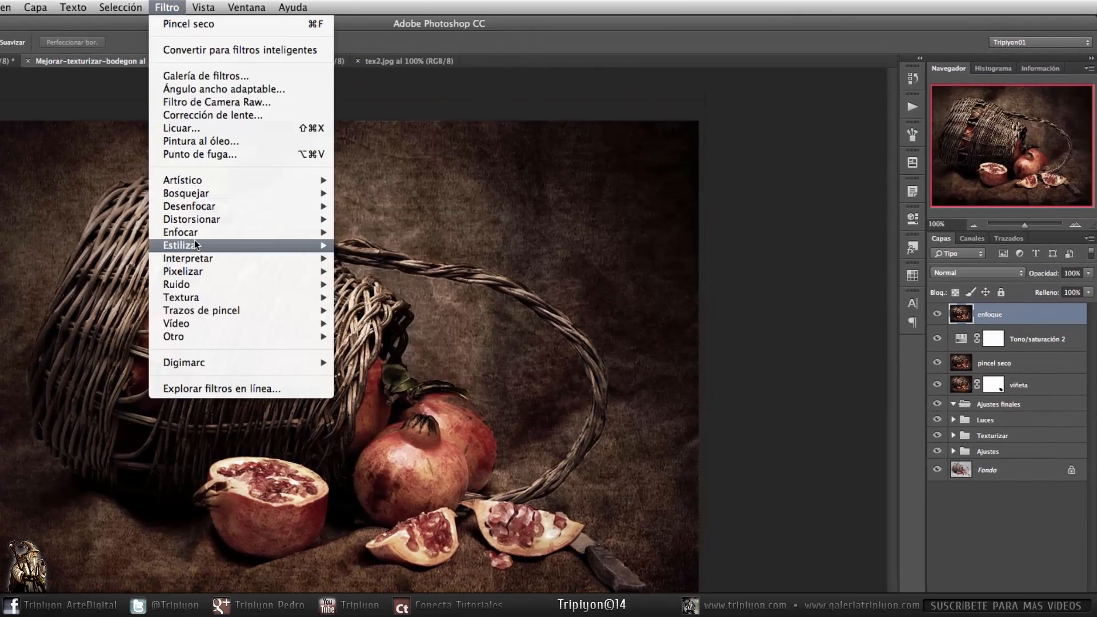
pyautogui.moveTo(194, 236)
pyautogui.click(366, 229)
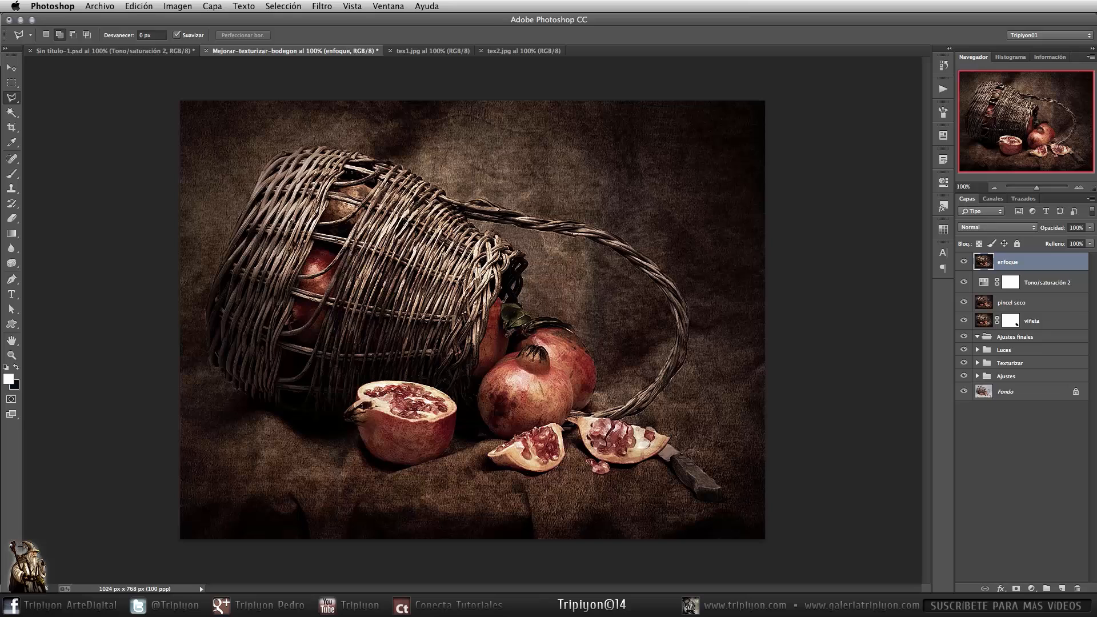
# Add a layer mask to the enfoque layer and invert it to black to hide the sharpening
pyautogui.click(1017, 587)
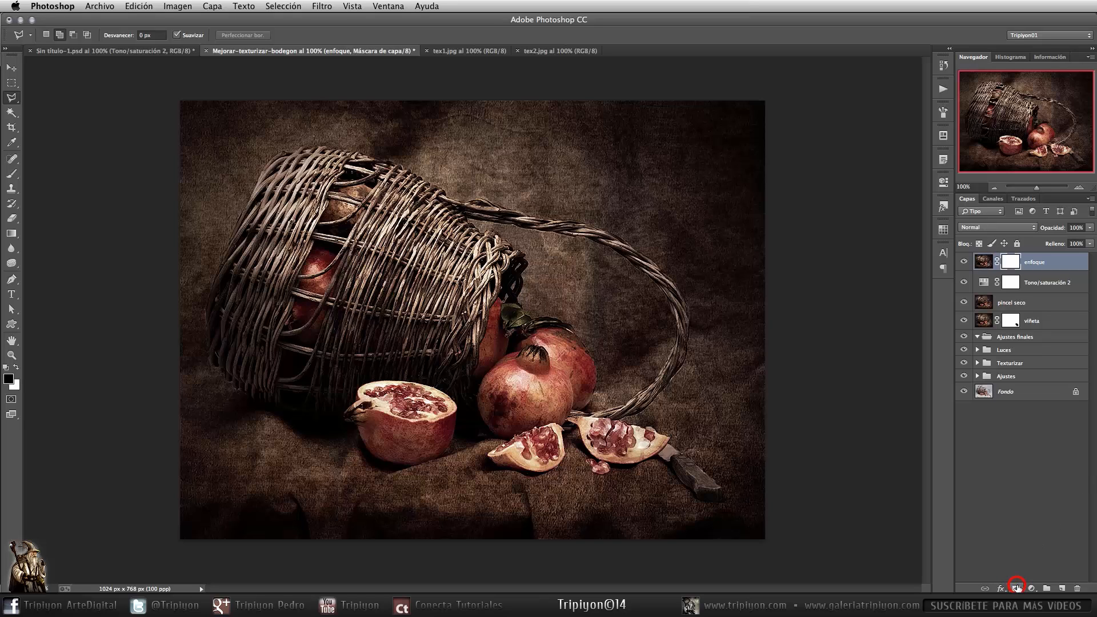
pyautogui.press('b')
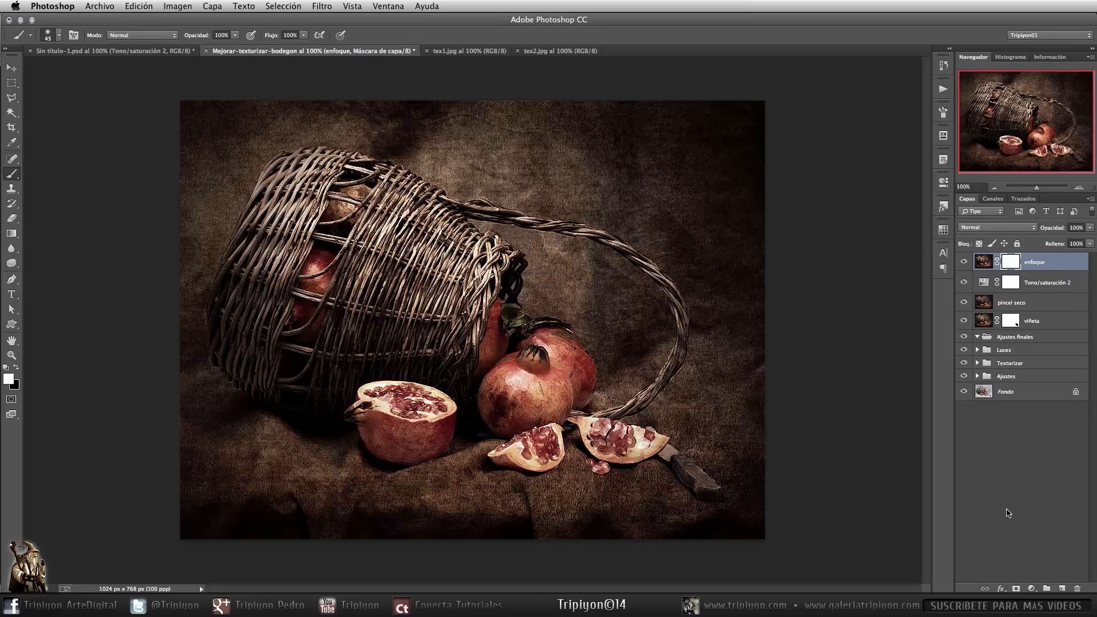
pyautogui.hotkey('ctrl', 'i')
# Paint white on the enfoque mask over the pomegranates, leaves and basket with a 55 px brush, and compare with the layer hidden
pyautogui.moveTo(457, 409)
pyautogui.mouseDown()
pyautogui.moveTo(411, 430)
pyautogui.moveTo(366, 402)
pyautogui.moveTo(411, 409)
pyautogui.moveTo(413, 434)
pyautogui.moveTo(371, 434)
pyautogui.moveTo(422, 439)
pyautogui.moveTo(370, 437)
pyautogui.moveTo(404, 452)
pyautogui.moveTo(440, 433)
pyautogui.moveTo(353, 403)
pyautogui.moveTo(427, 407)
pyautogui.mouseUp()
pyautogui.moveTo(534, 427)
pyautogui.mouseDown()
pyautogui.moveTo(539, 463)
pyautogui.moveTo(568, 430)
pyautogui.moveTo(640, 440)
pyautogui.moveTo(492, 394)
pyautogui.moveTo(500, 405)
pyautogui.moveTo(541, 378)
pyautogui.moveTo(557, 387)
pyautogui.mouseUp()
pyautogui.moveTo(504, 307); pyautogui.dragTo(521, 306)
pyautogui.moveTo(514, 250)
pyautogui.mouseDown()
pyautogui.moveTo(473, 312)
pyautogui.moveTo(447, 232)
pyautogui.moveTo(360, 263)
pyautogui.mouseUp()
pyautogui.moveTo(466, 261); pyautogui.dragTo(451, 266)
pyautogui.click(964, 261)
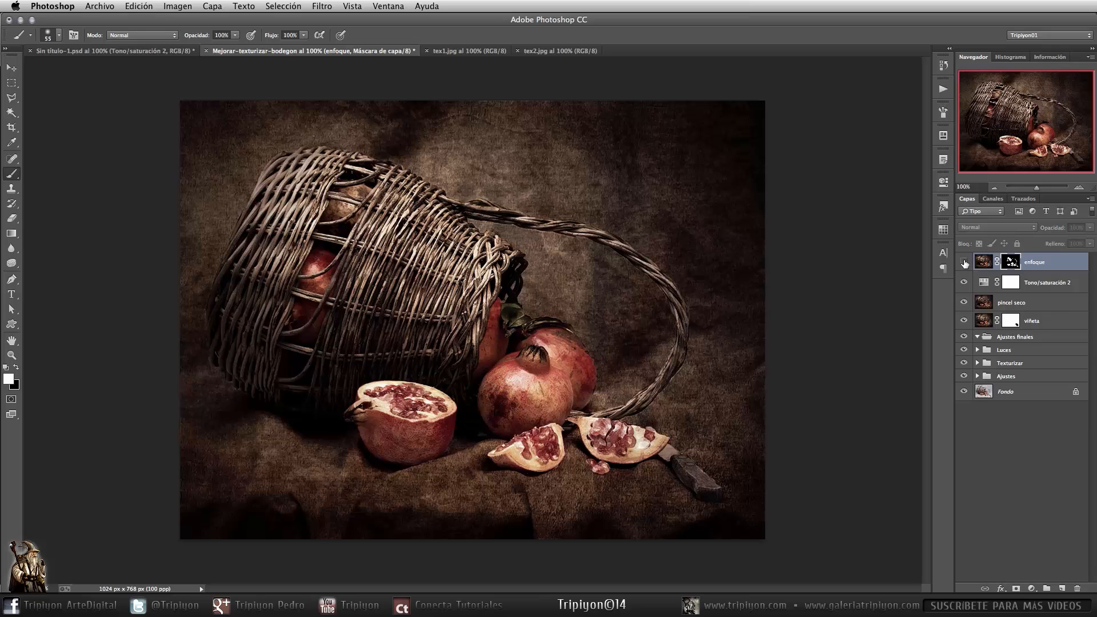
pyautogui.click(964, 262)
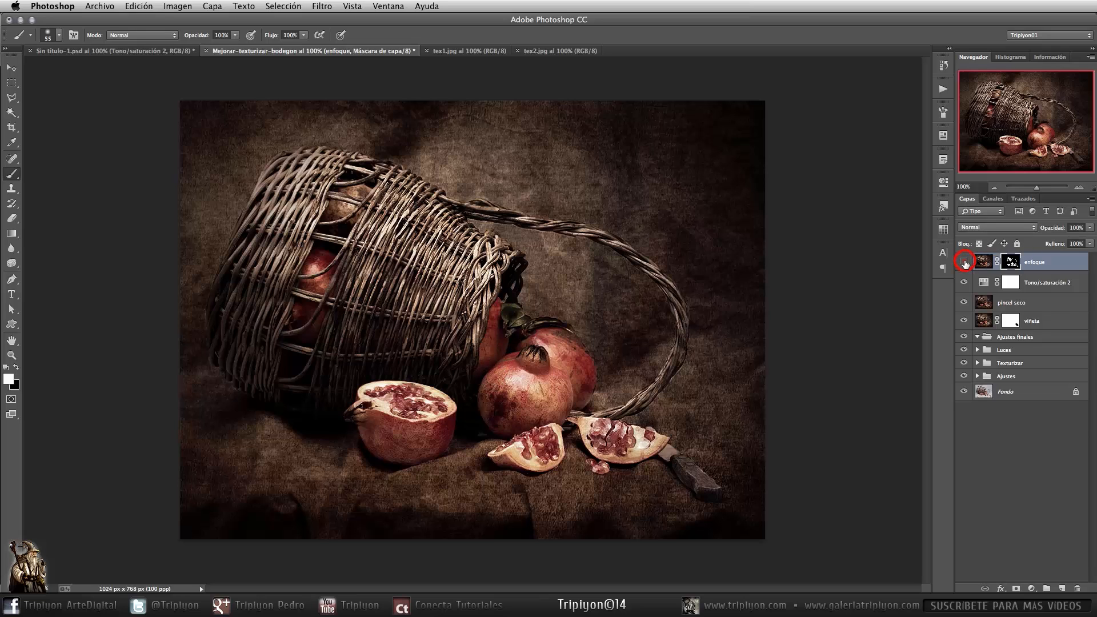
pyautogui.click(965, 261)
pyautogui.click(964, 262)
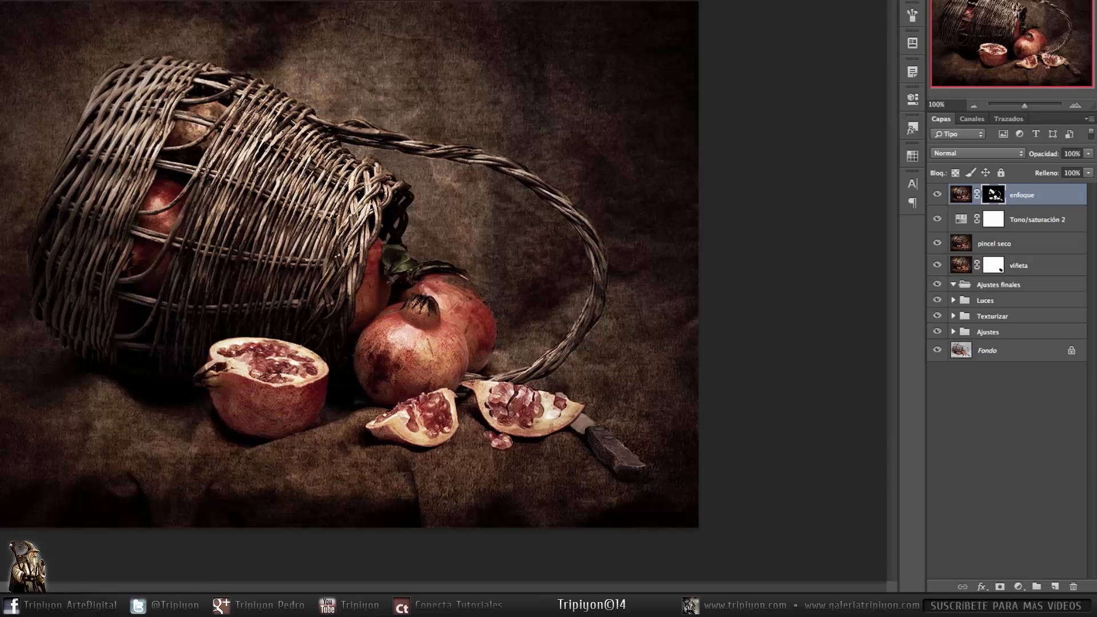
# Add a Niveles adjustment layer above enfoque with the white output level set to 233
pyautogui.click(1018, 587)
pyautogui.click(1035, 421)
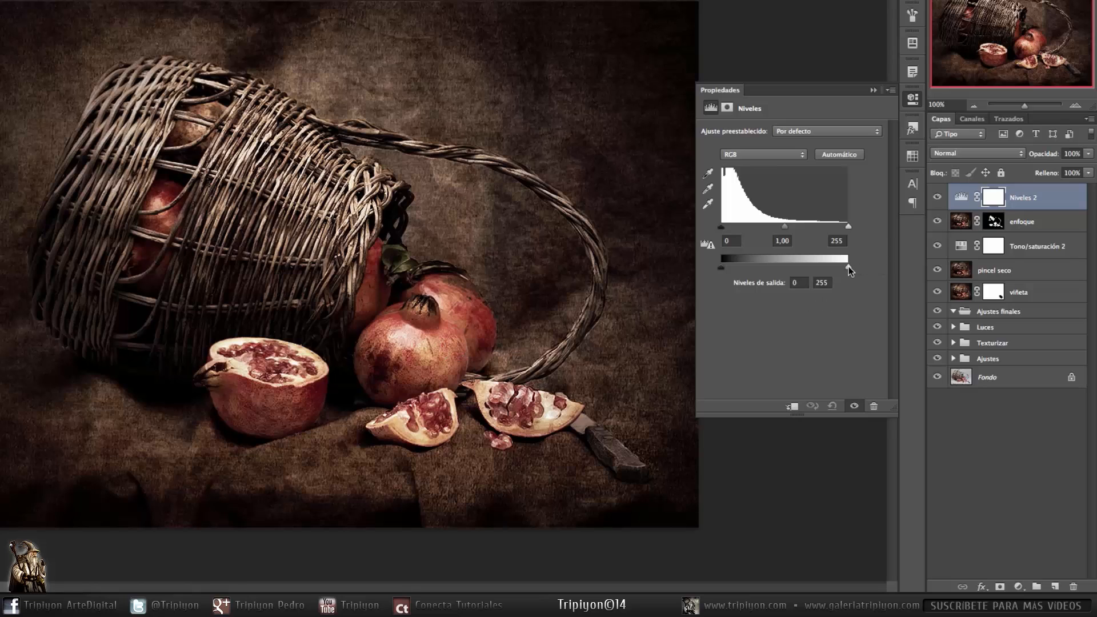
pyautogui.moveTo(849, 266); pyautogui.dragTo(846, 266)
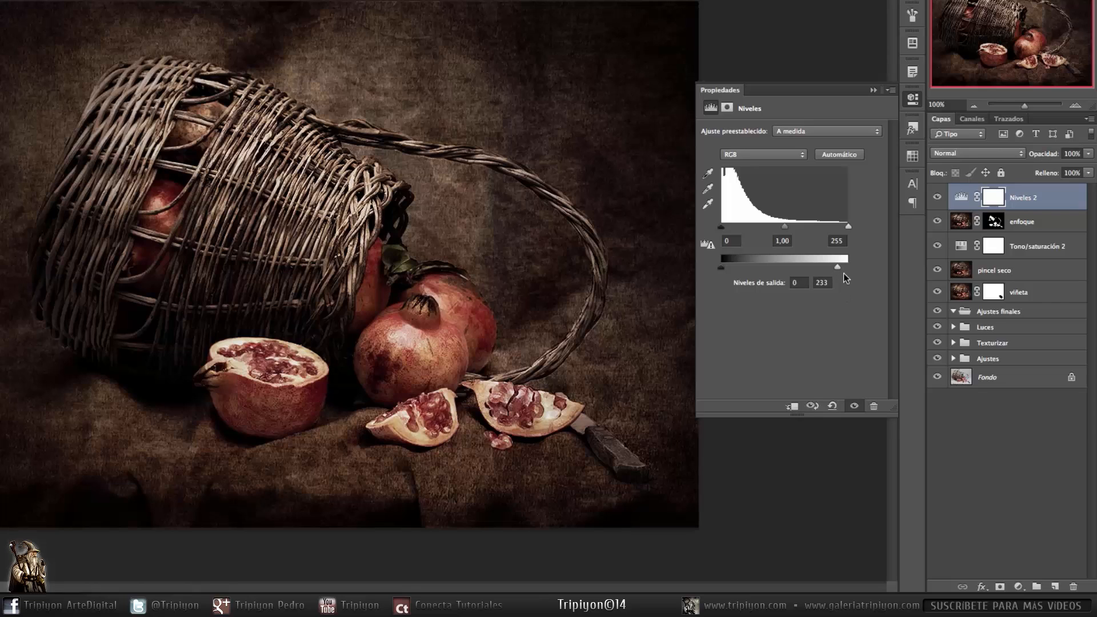
pyautogui.click(913, 99)
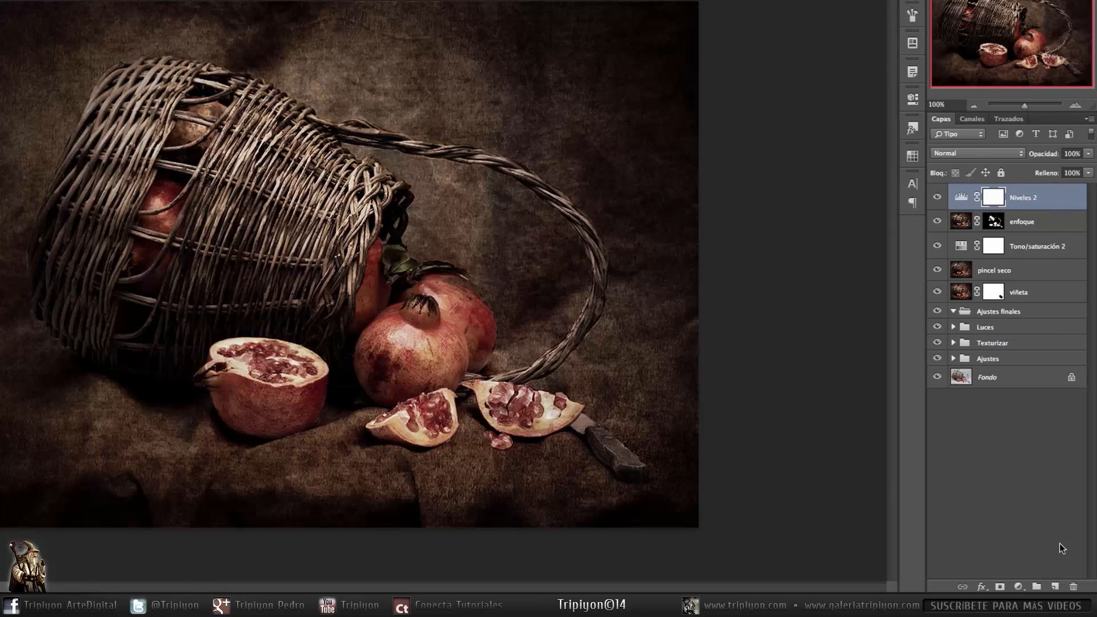
# Create a new empty layer on top of the stack and name it luces
pyautogui.click(1056, 587)
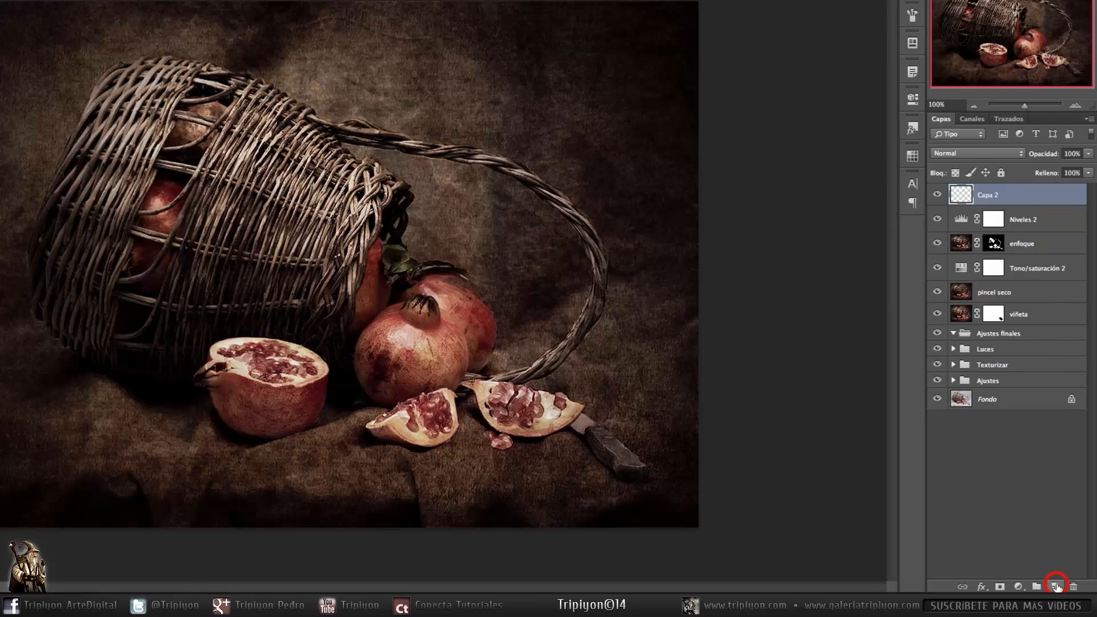
pyautogui.click(985, 194)
pyautogui.doubleClick(985, 194)
pyautogui.write('luces')
pyautogui.press('Return')
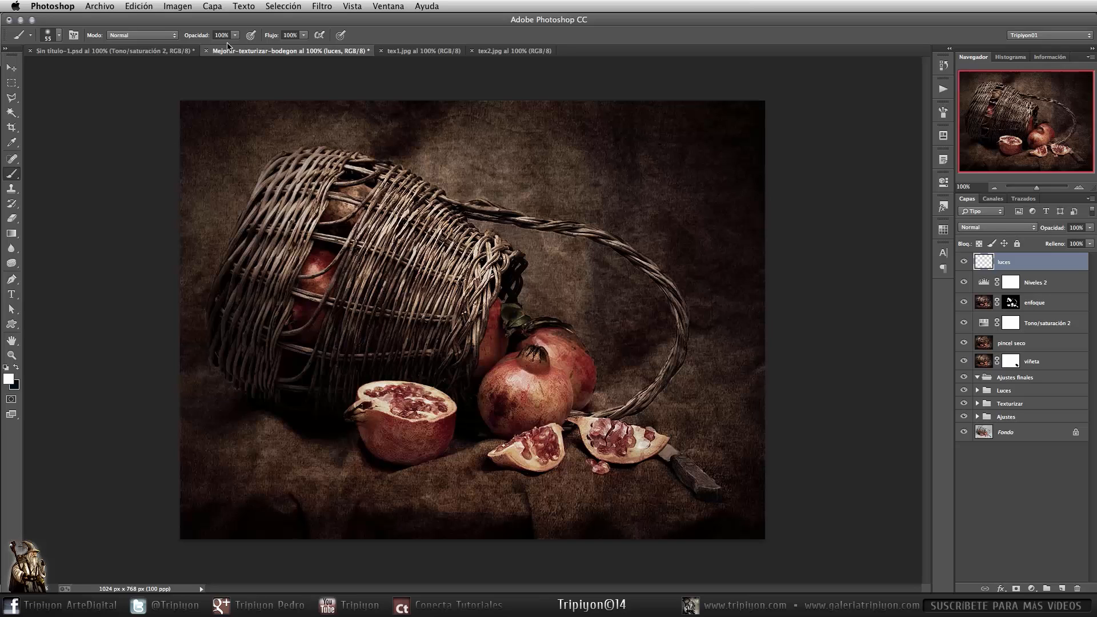
# Darken parts of the scene on the luces layer with a soft black brush of 325 px, 0% hardness and 10% opacity
pyautogui.press('x')
pyautogui.rightClick(474, 228)
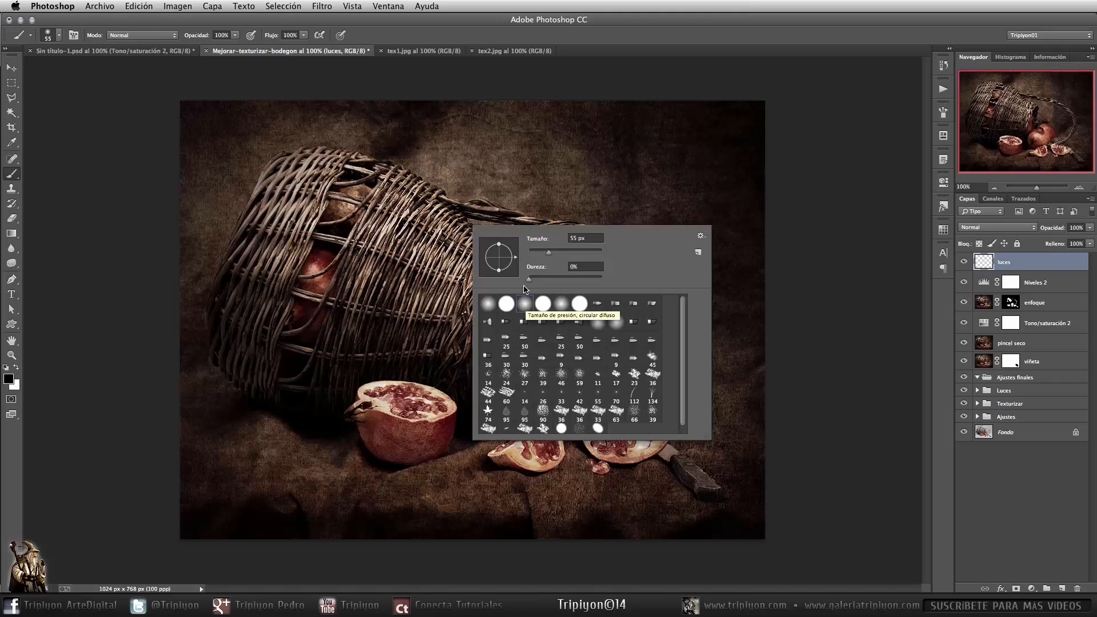
pyautogui.click(338, 177)
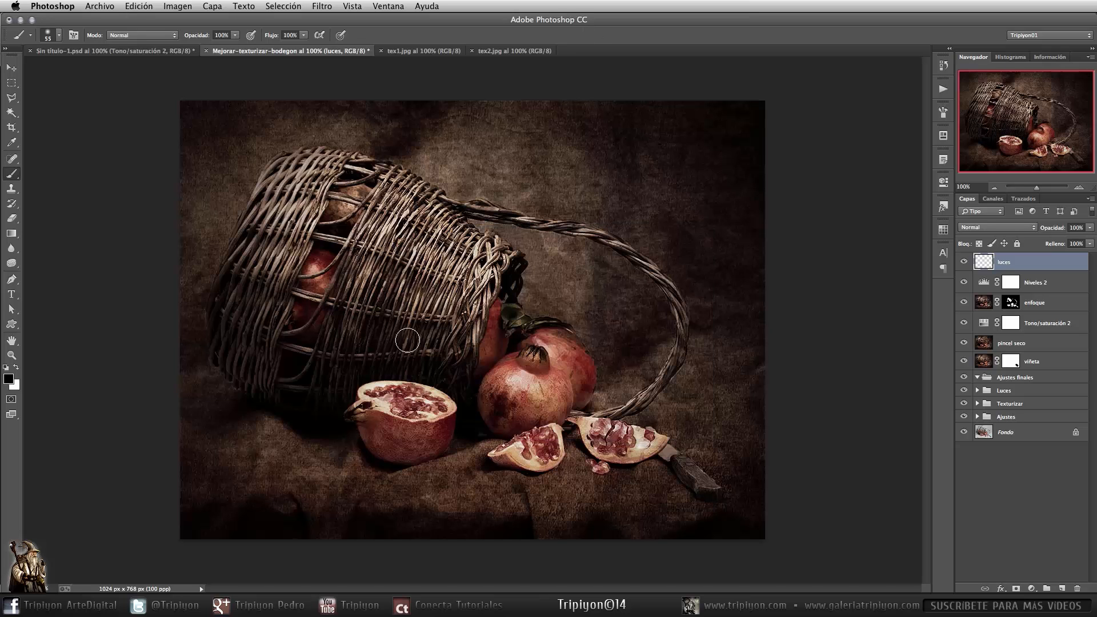
pyautogui.moveTo(311, 317); pyautogui.dragTo(374, 318)
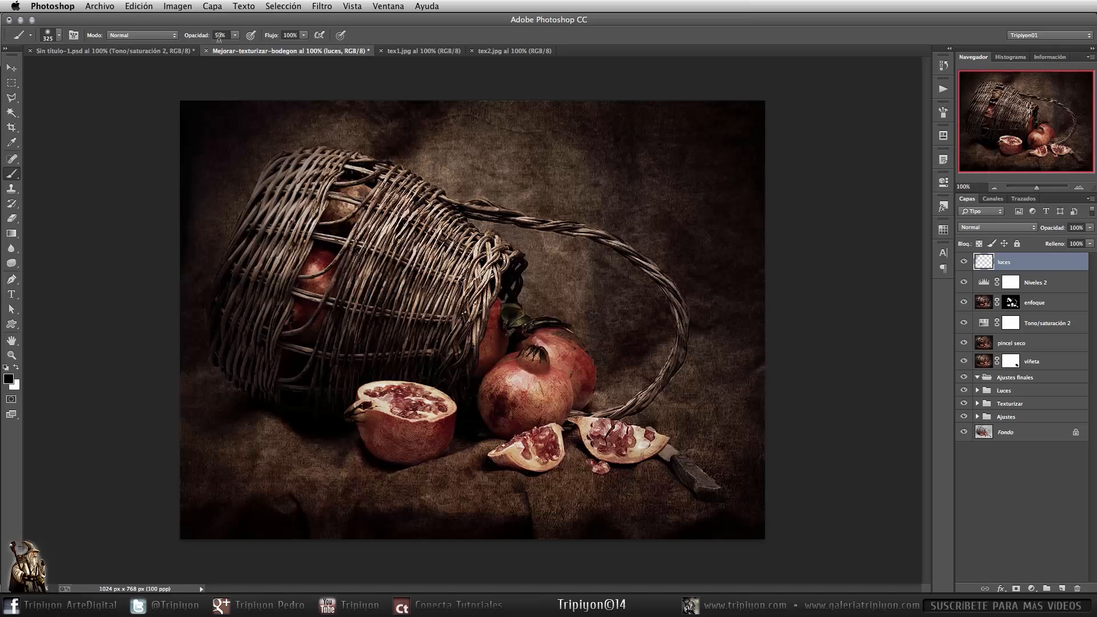
pyautogui.press('1')
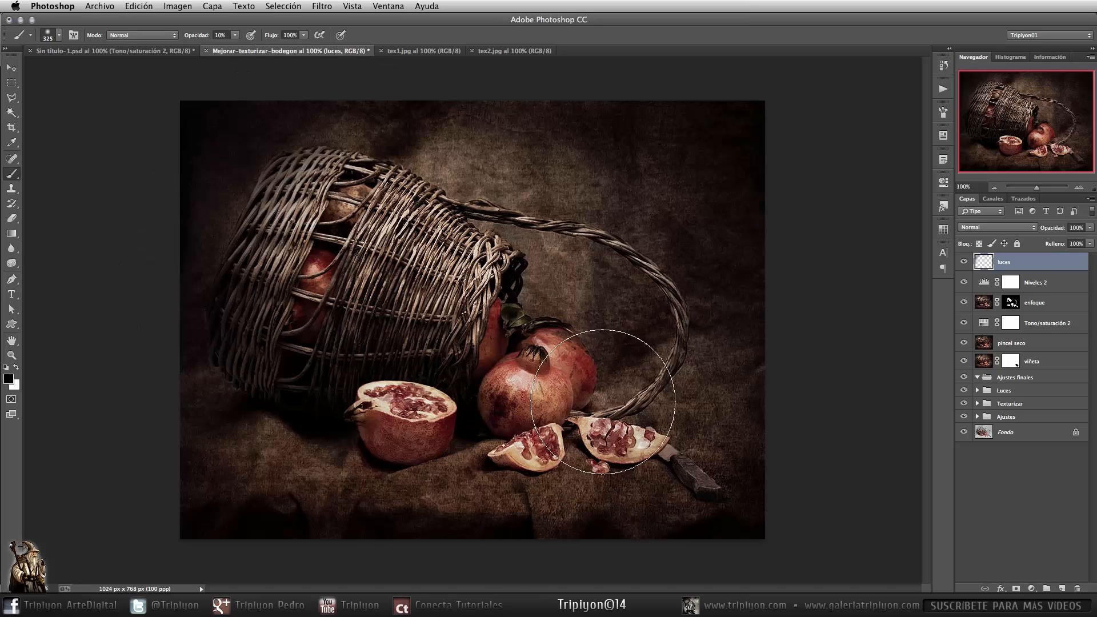
pyautogui.press('l')
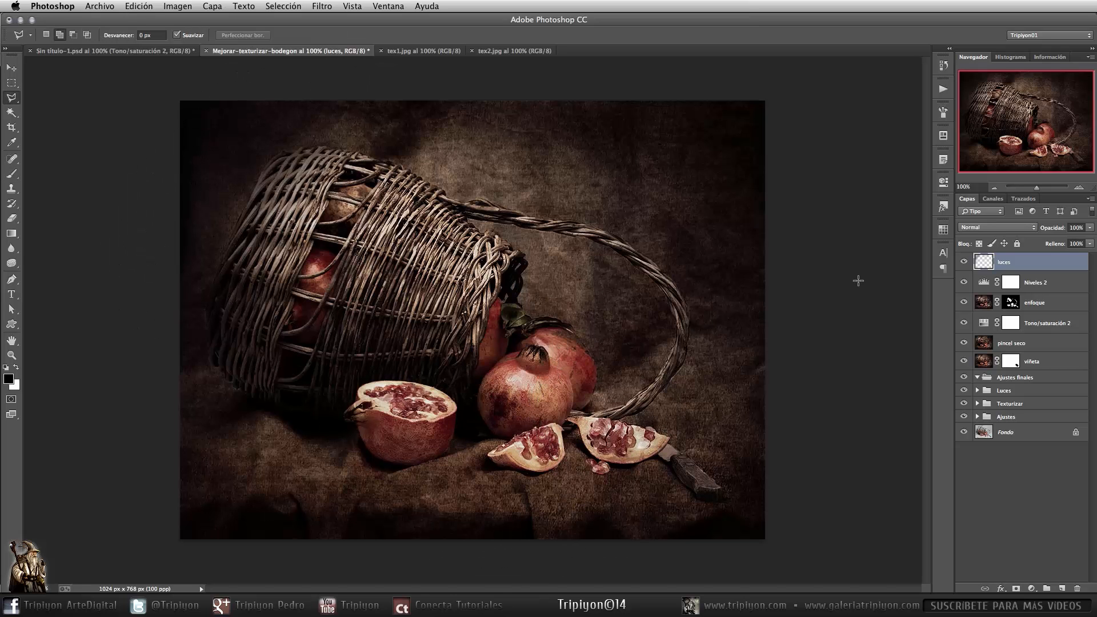